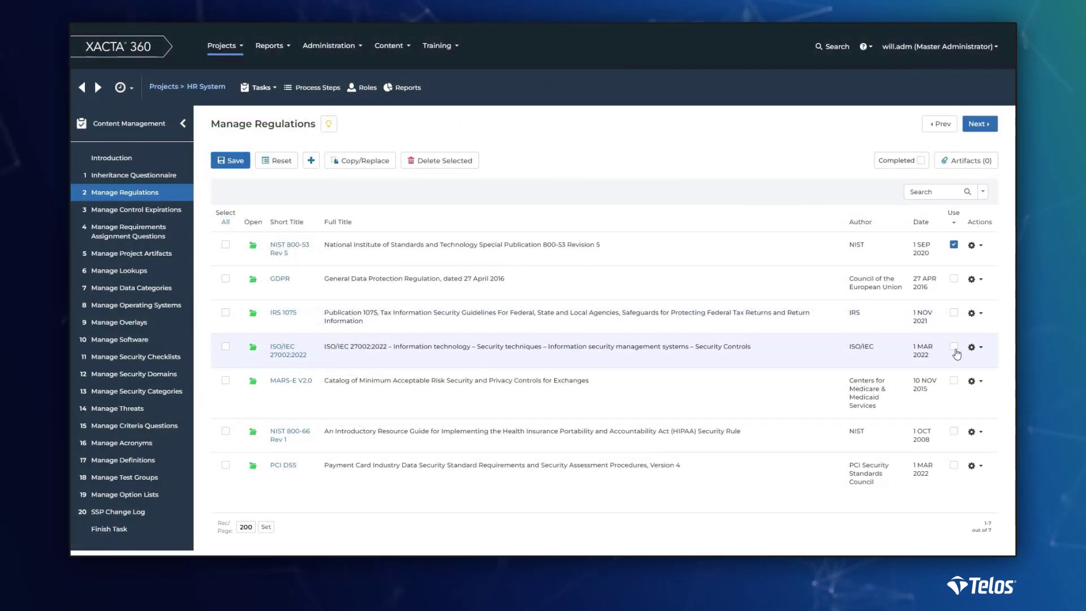
Step: Mark ISO/IEC 27002:2022 and PCI DSS as regulations in use for the HR System
{"action": "left_click", "coordinate": [954, 348]}
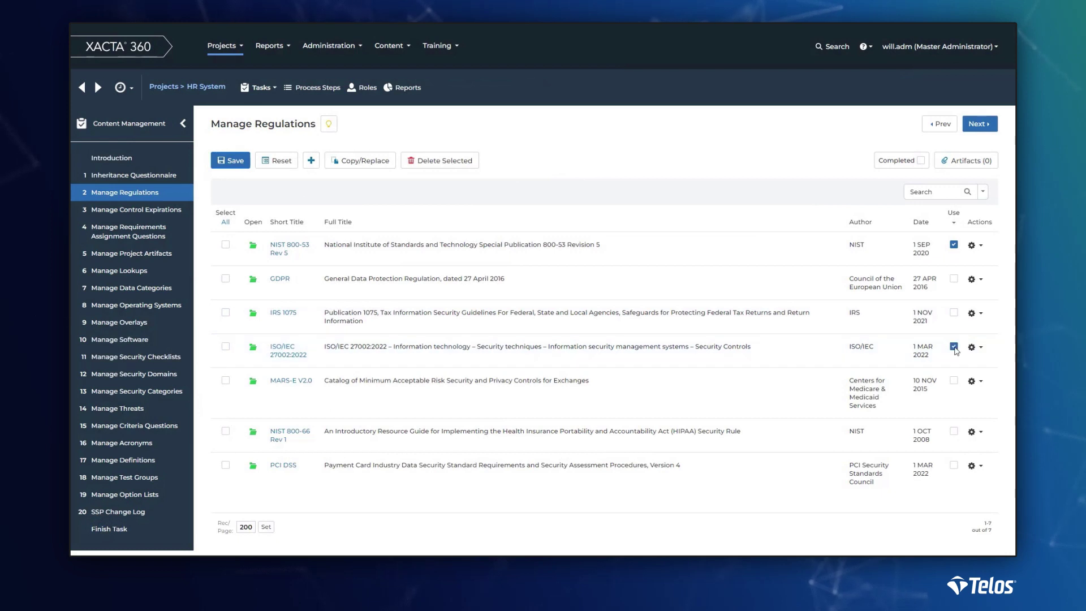
{"action": "left_click", "coordinate": [953, 466]}
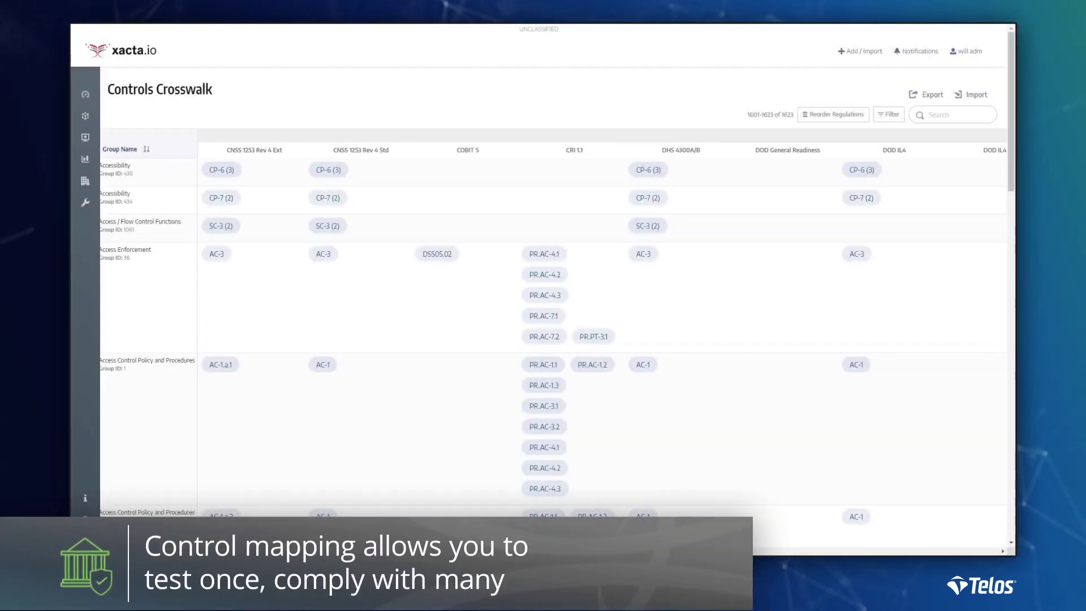
Step: Show the 39 controls mapped to remote login warning banner test 1.7.1.3
{"action": "scroll", "coordinate": [553, 328], "scroll_direction": "right", "scroll_amount": 5}
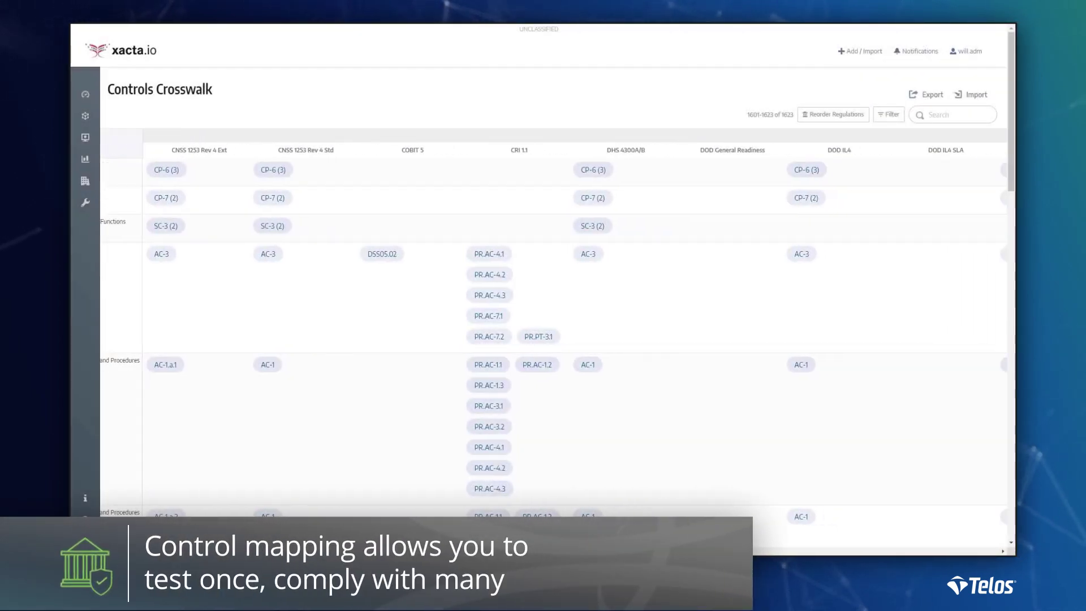
{"action": "scroll", "coordinate": [553, 328], "scroll_direction": "right", "scroll_amount": 7}
{"action": "scroll", "coordinate": [553, 328], "scroll_direction": "right", "scroll_amount": 6}
{"action": "scroll", "coordinate": [553, 328], "scroll_direction": "right", "scroll_amount": 1}
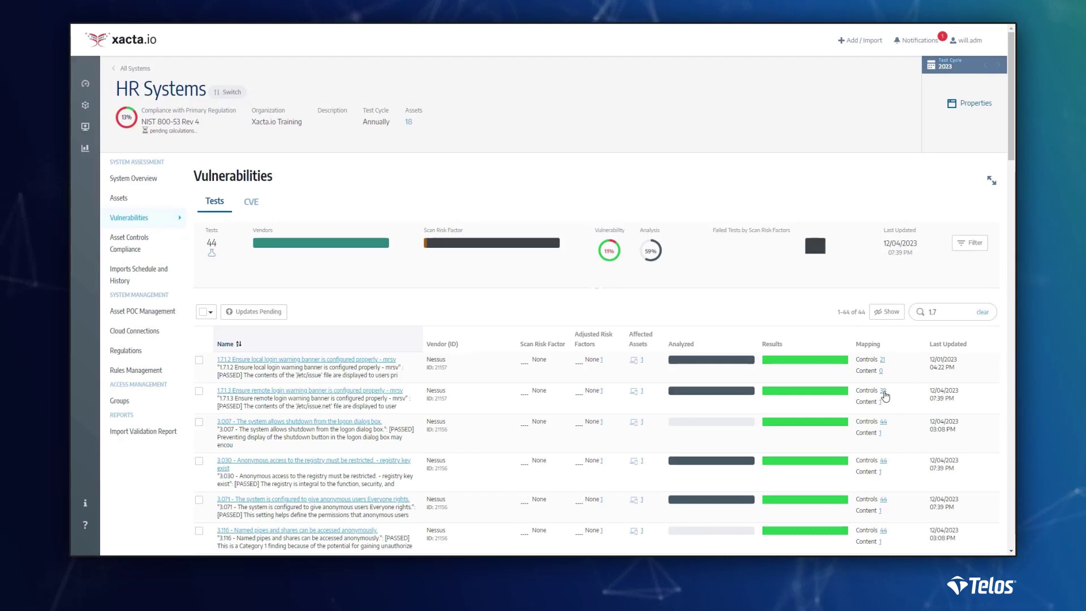
{"action": "left_click", "coordinate": [883, 391]}
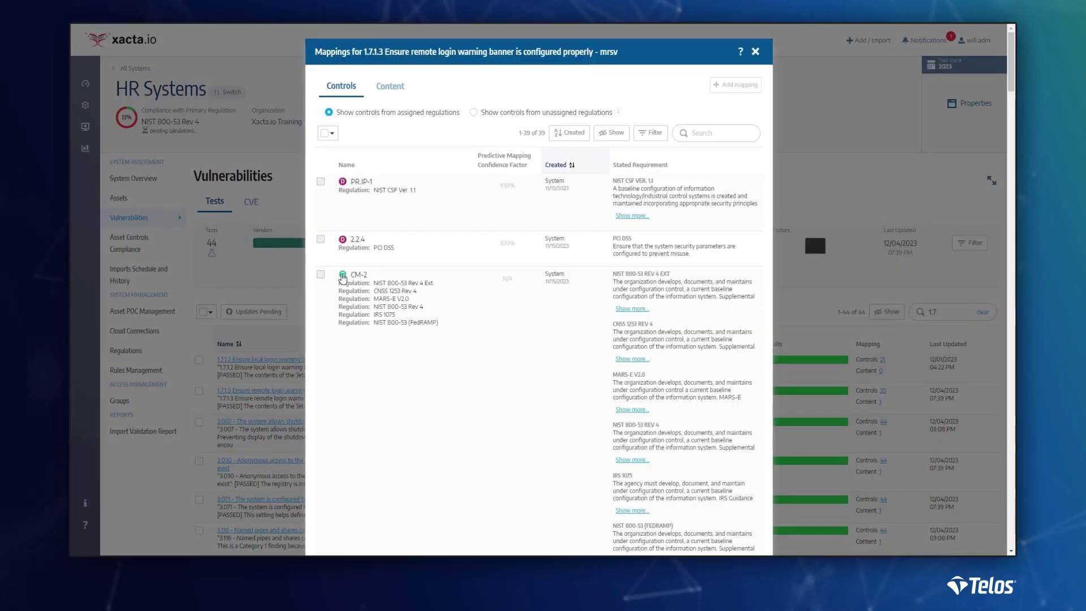
{"action": "mouse_move", "coordinate": [343, 277]}
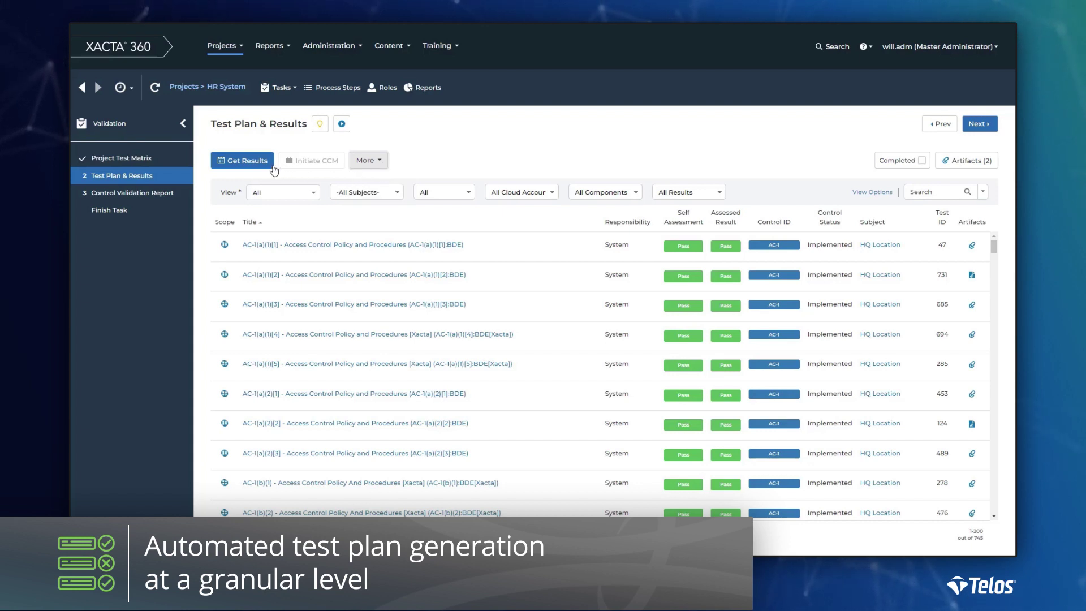
Step: Fetch the latest HR System test results and view the result filter options
{"action": "left_click", "coordinate": [272, 167]}
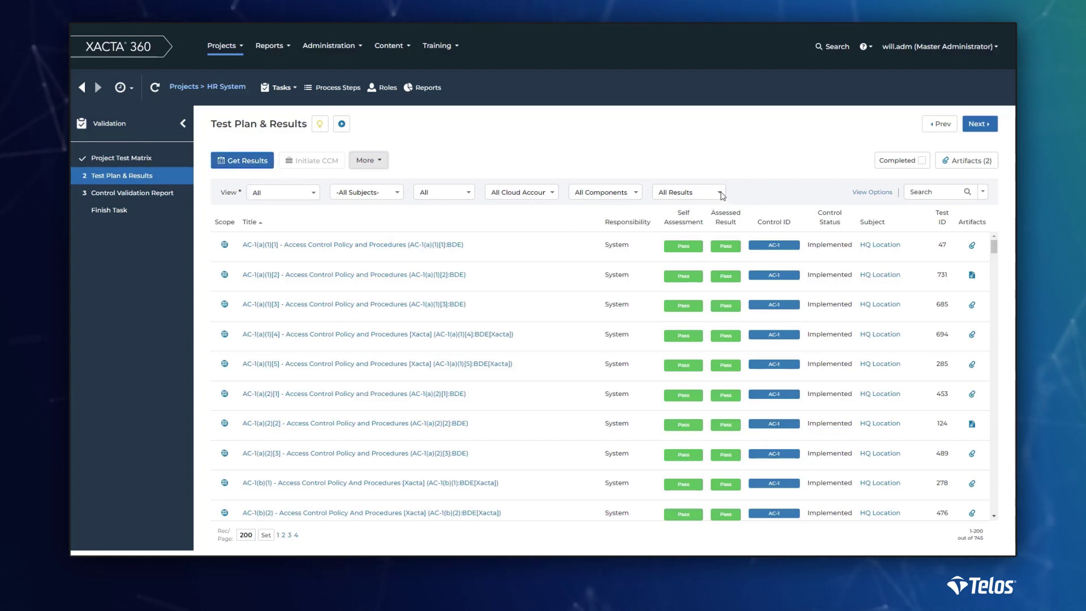
{"action": "left_click", "coordinate": [720, 194]}
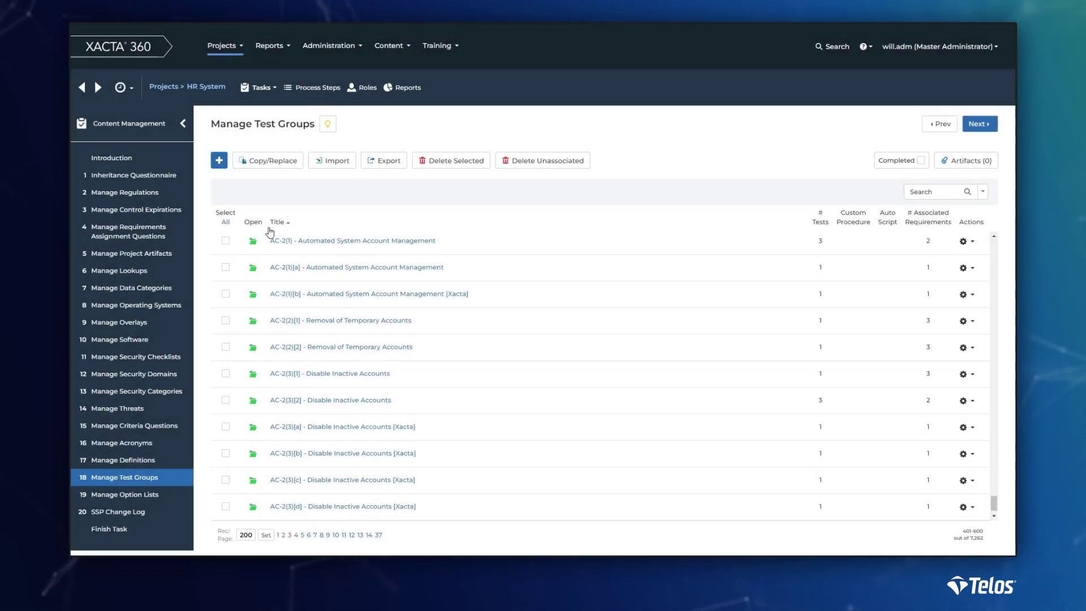
Step: Change the scope of test procedure AC-2(1):E from System to Equipment
{"action": "left_click", "coordinate": [253, 242]}
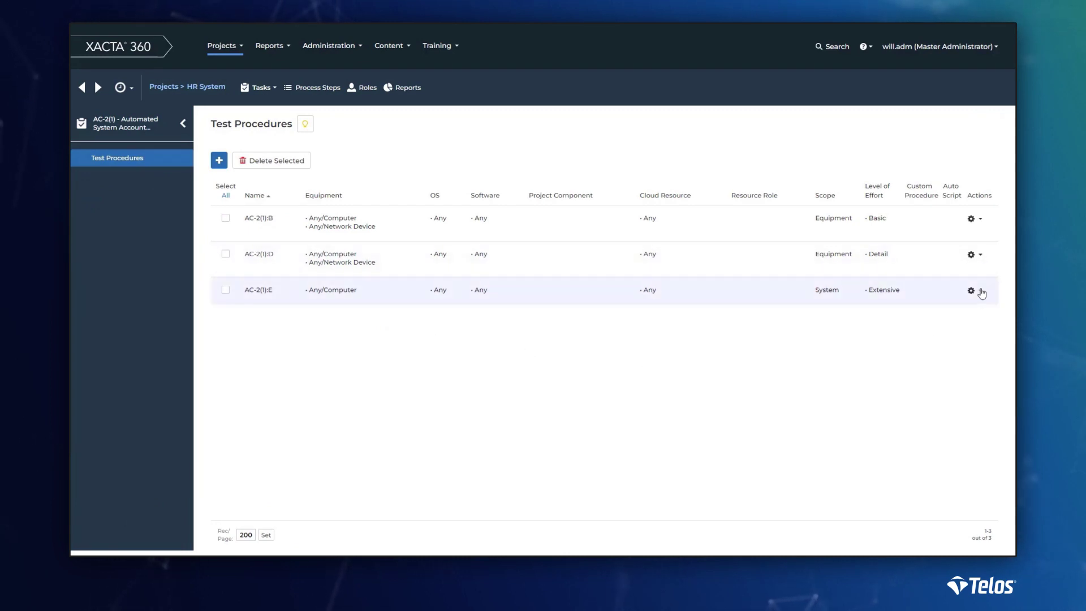
{"action": "left_click", "coordinate": [944, 306]}
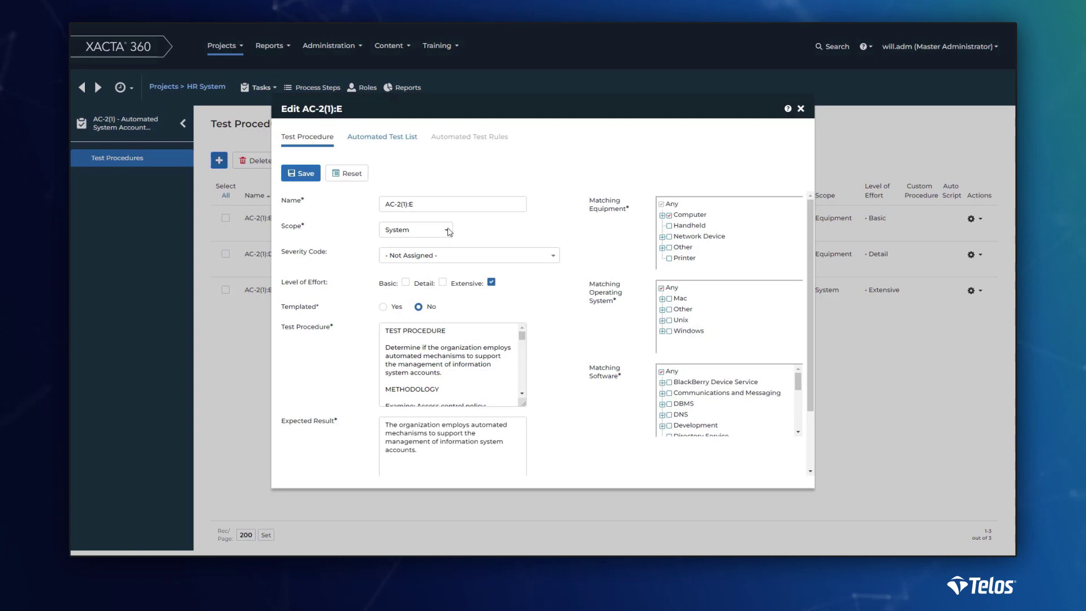
{"action": "left_click", "coordinate": [447, 232]}
{"action": "left_click", "coordinate": [433, 259]}
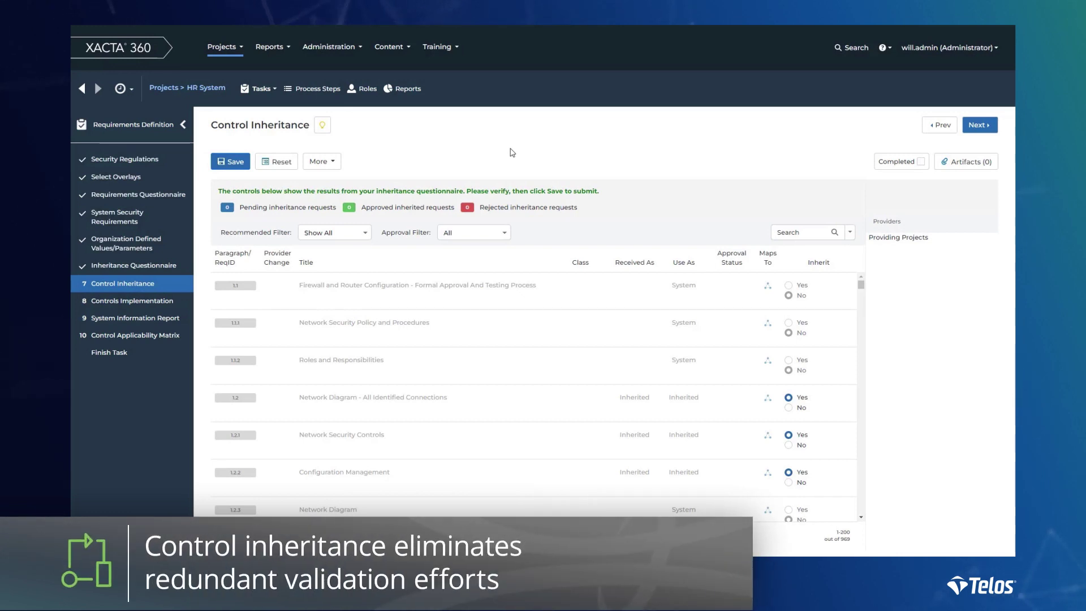
Step: Save inheritance for the 565 recommended controls and have 1.2.1 inherit from Corp Governance and Cloud Service Provider
{"action": "left_click", "coordinate": [367, 234]}
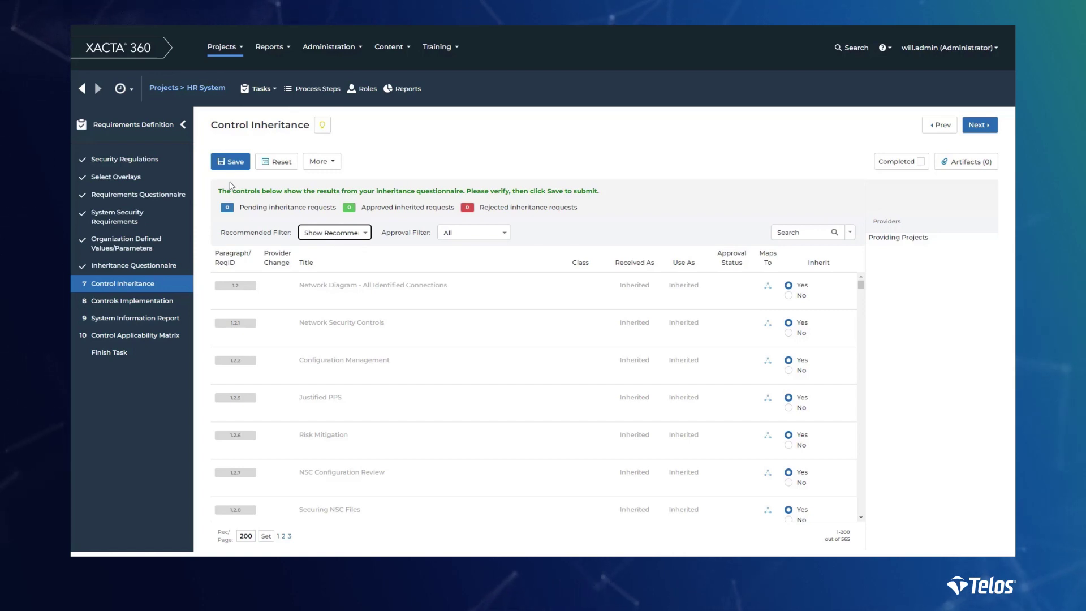
{"action": "left_click", "coordinate": [230, 163]}
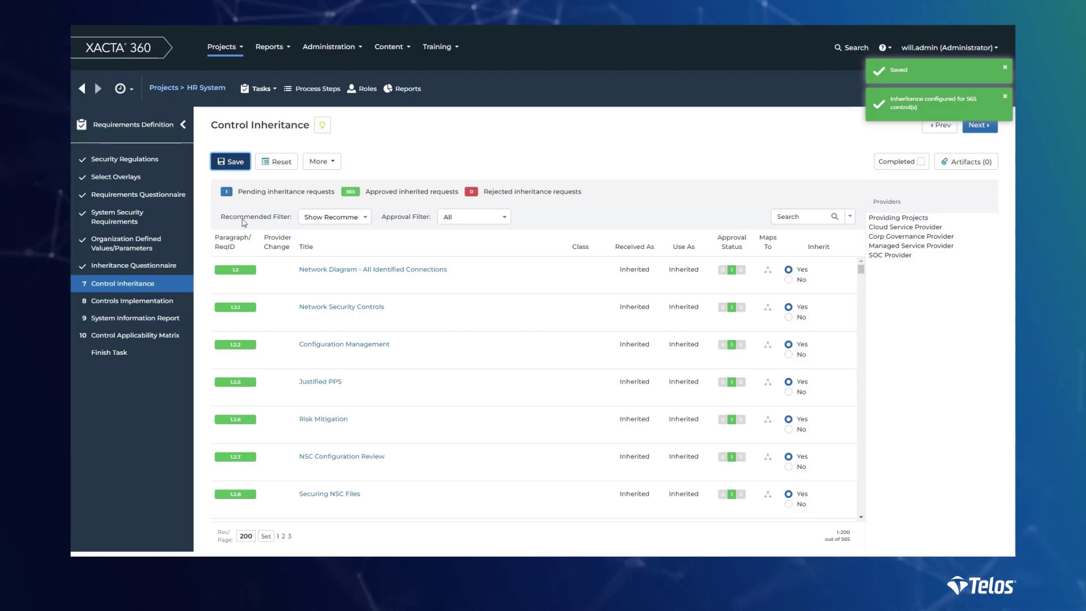
{"action": "left_click", "coordinate": [435, 322]}
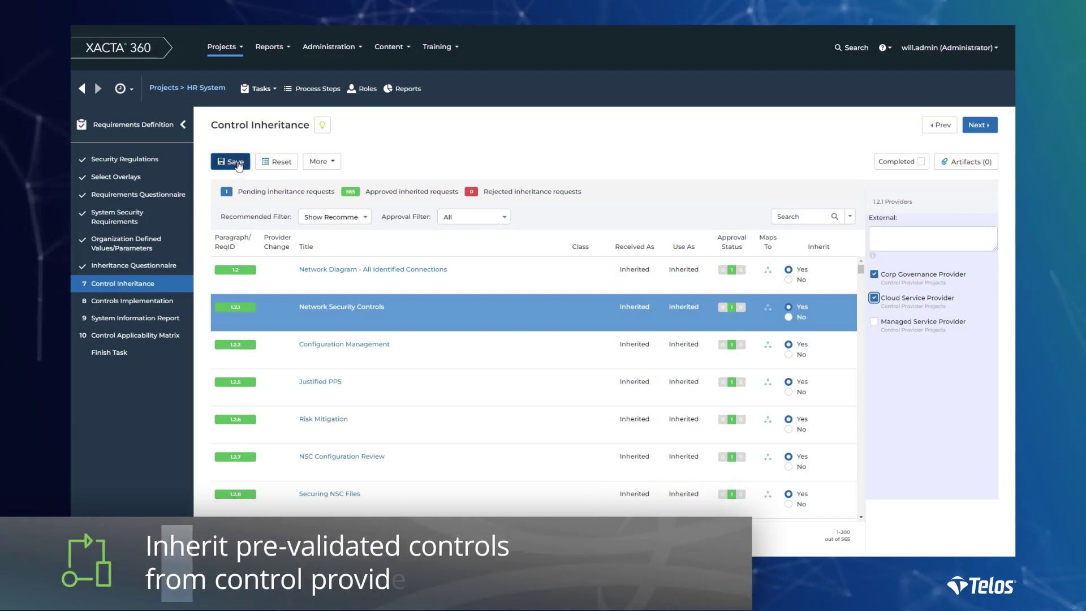
{"action": "left_click", "coordinate": [238, 162]}
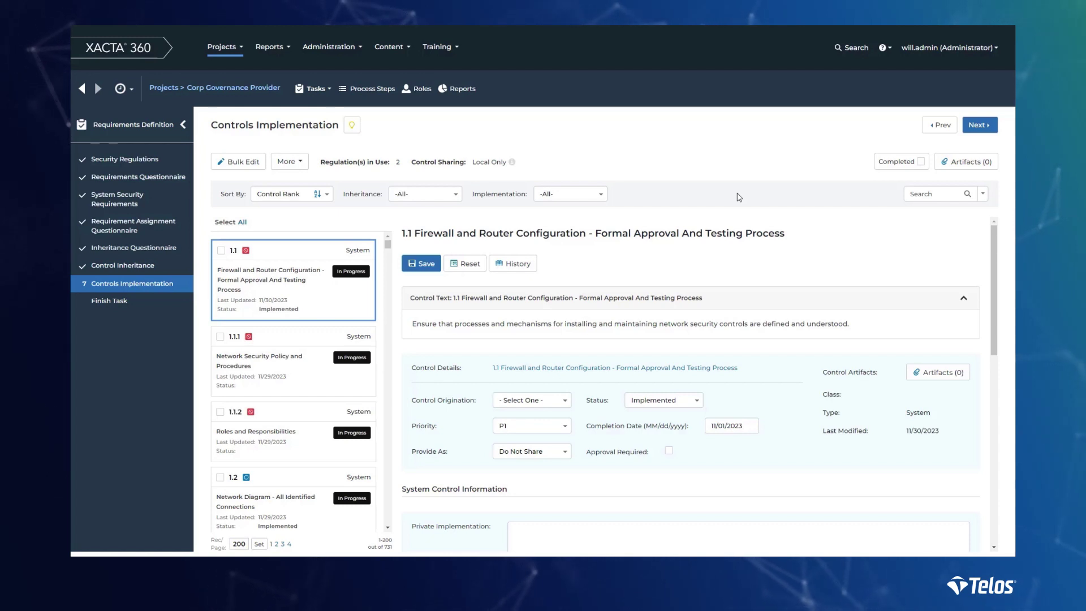
Step: Search the controls list for IA-5 (1), leaving the inheritance filter at -All-
{"action": "left_click", "coordinate": [456, 196]}
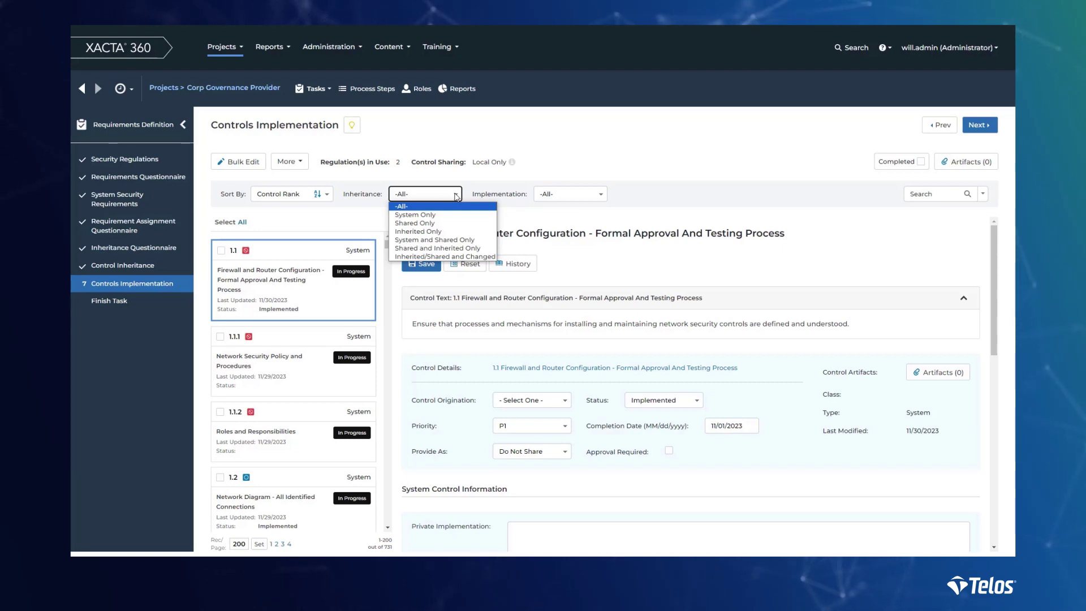
{"action": "left_click", "coordinate": [457, 196]}
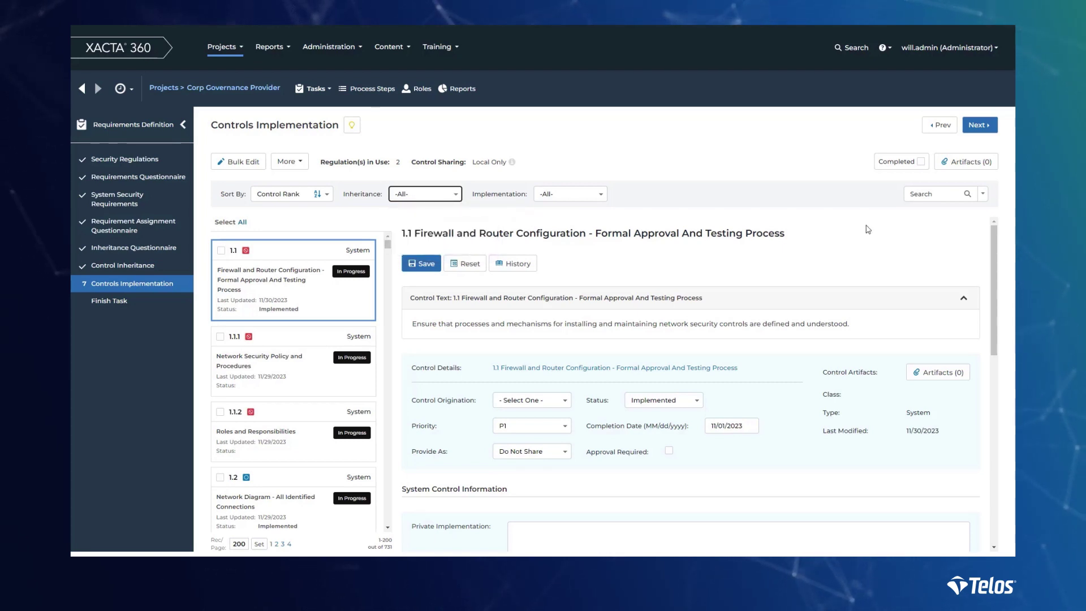
{"action": "left_click", "coordinate": [917, 196]}
{"action": "type", "text": "IA-5"}
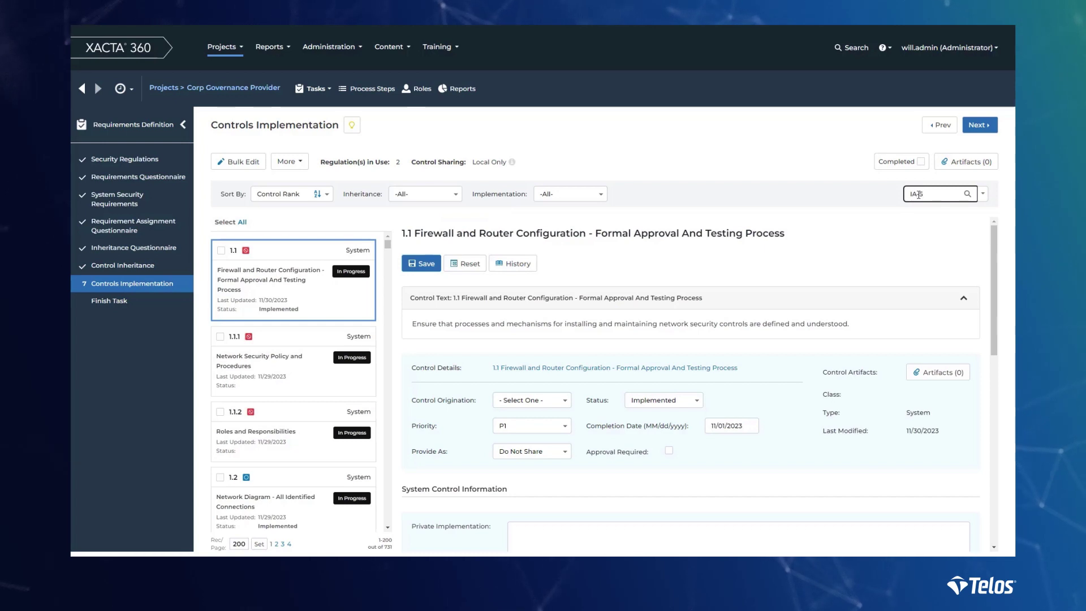
{"action": "type", "text": " (1)"}
{"action": "key", "text": "Return"}
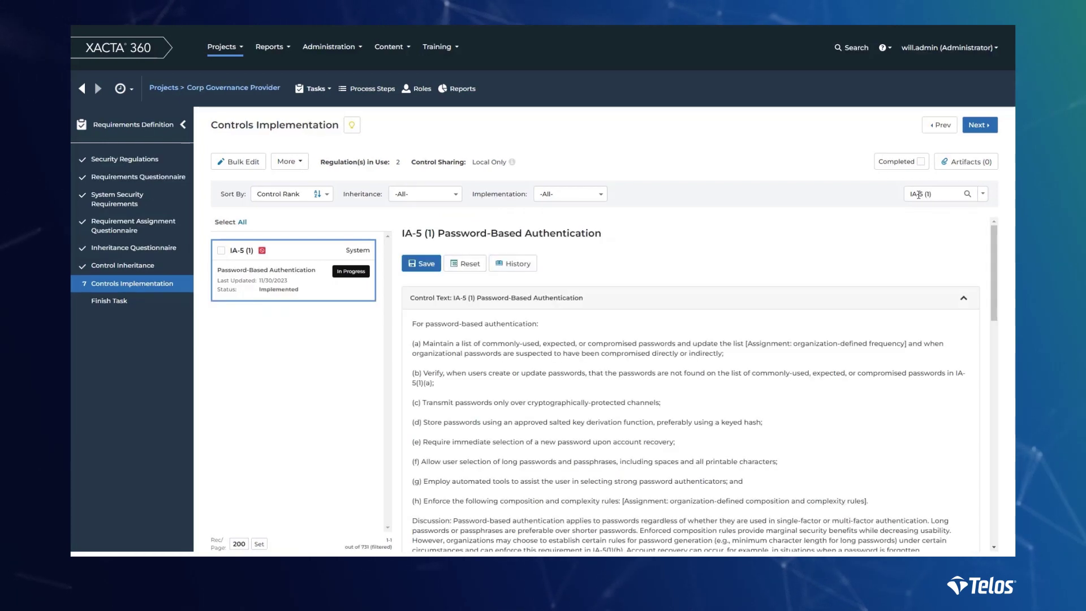
Step: Set IA-5 (1) to be shared with receiving projects
{"action": "left_click", "coordinate": [963, 298]}
{"action": "left_click", "coordinate": [560, 425]}
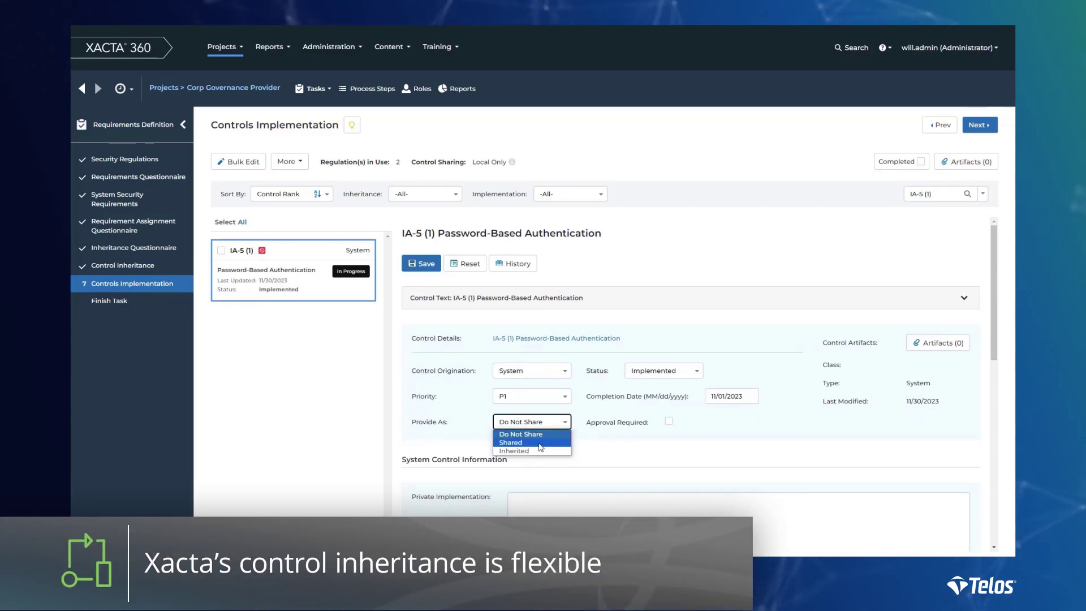
{"action": "left_click", "coordinate": [546, 442]}
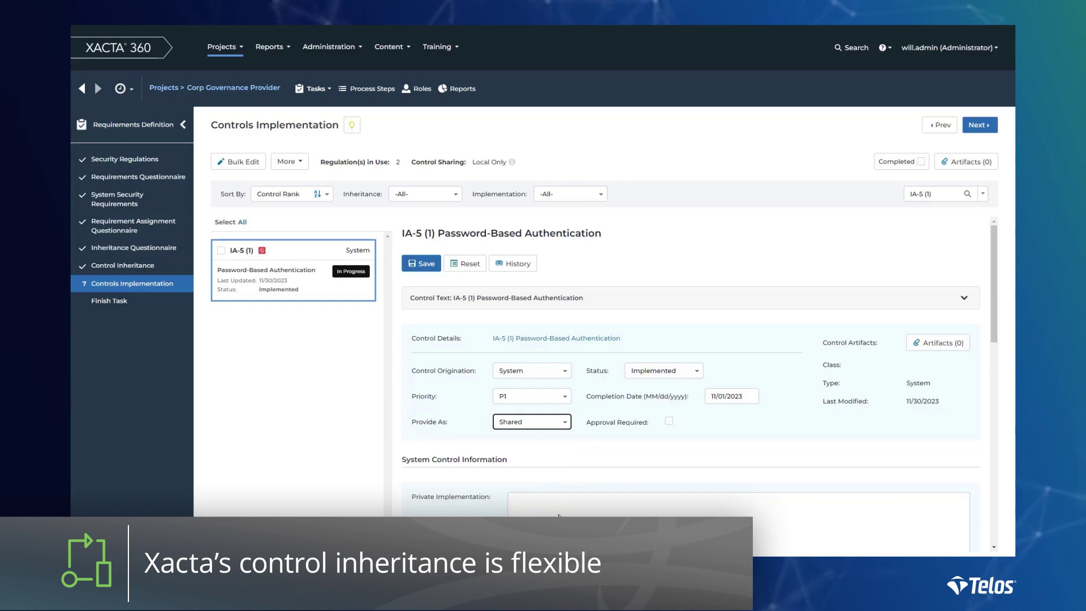
Step: Paste the private implementation text and save IA-5 (1) as Implemented, completed 11/01/2023
{"action": "scroll", "coordinate": [562, 504], "scroll_direction": "down", "scroll_amount": 2}
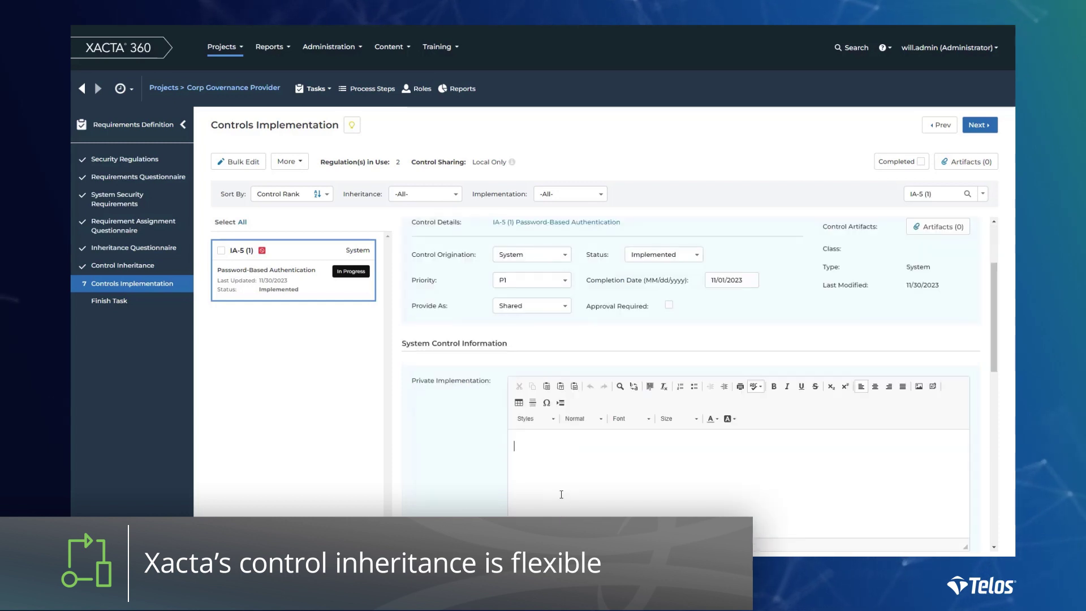
{"action": "key", "text": "ctrl+v"}
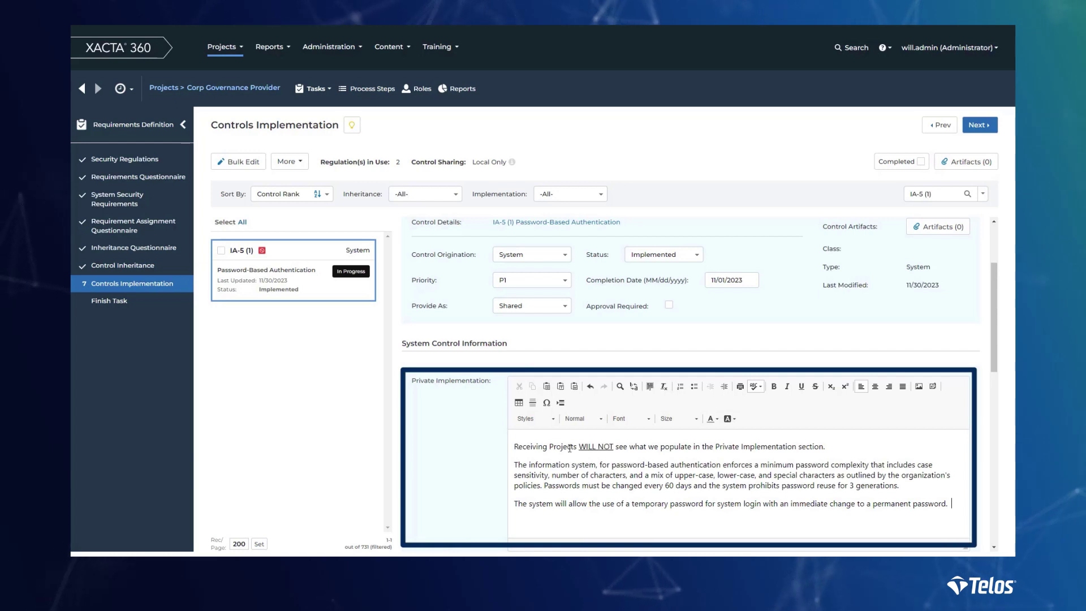
{"action": "scroll", "coordinate": [569, 448], "scroll_direction": "down", "scroll_amount": 2}
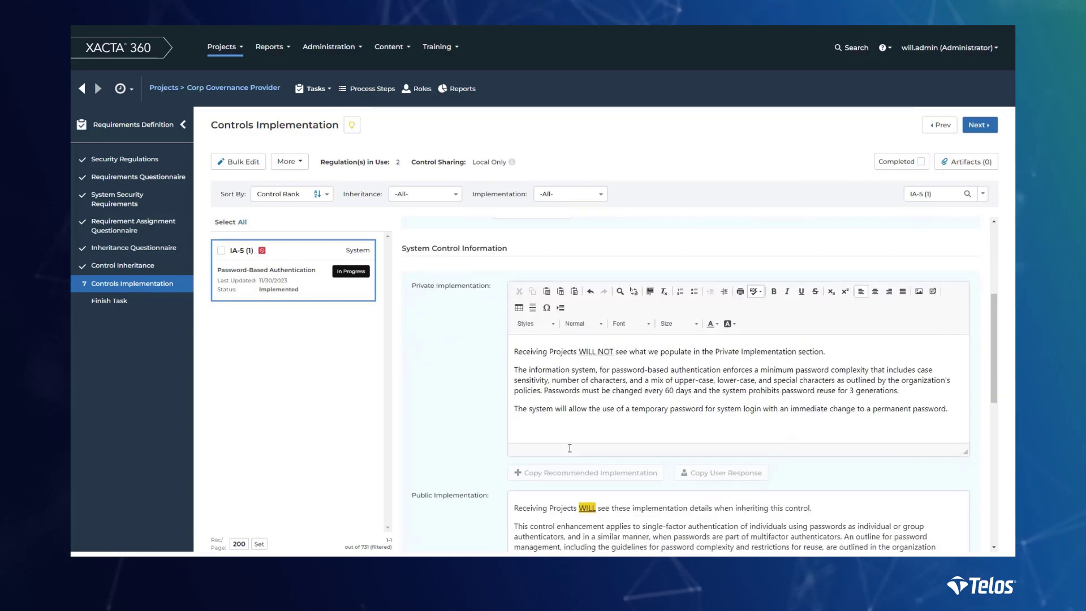
{"action": "scroll", "coordinate": [570, 448], "scroll_direction": "down", "scroll_amount": 1}
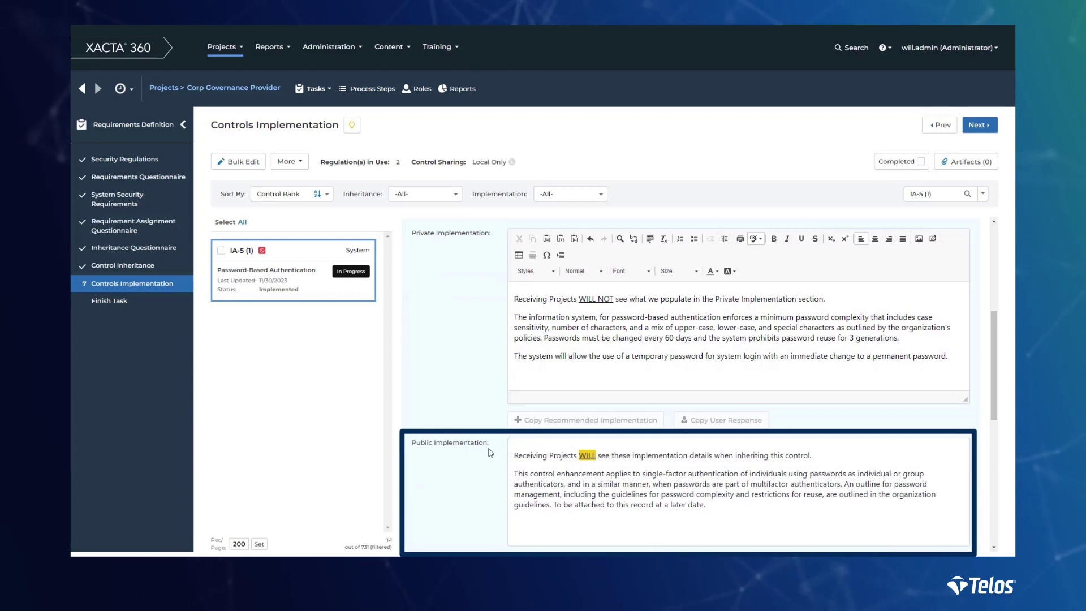
{"action": "scroll", "coordinate": [491, 452], "scroll_direction": "up", "scroll_amount": 5}
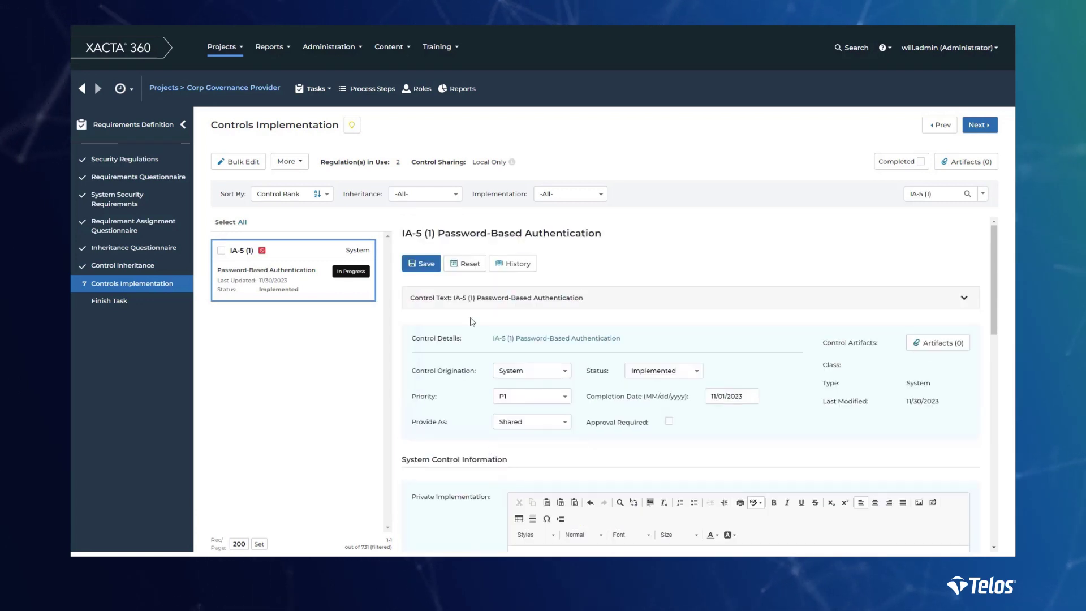
{"action": "left_click", "coordinate": [423, 265]}
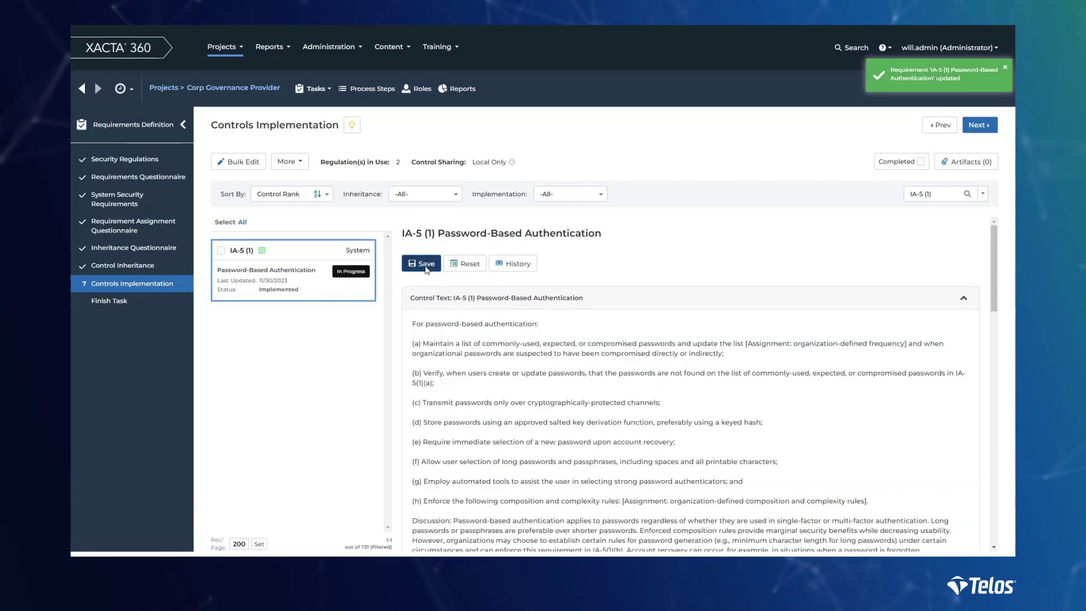
{"action": "left_click", "coordinate": [500, 298]}
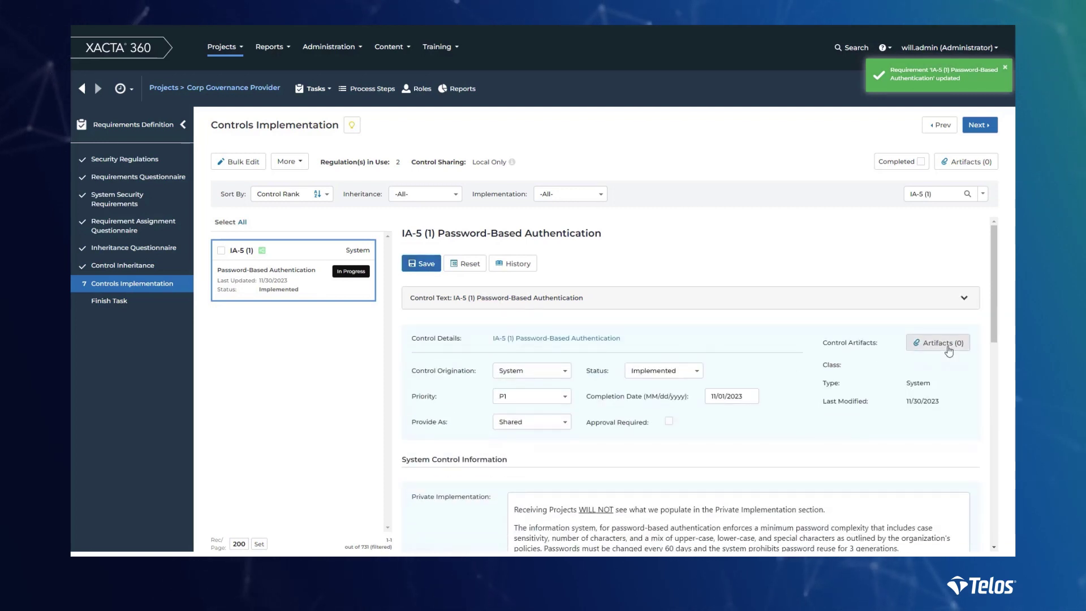
Step: Attach HR System Password Policy.pdf as a new artifact on control IA-5 (1)
{"action": "left_click", "coordinate": [948, 349]}
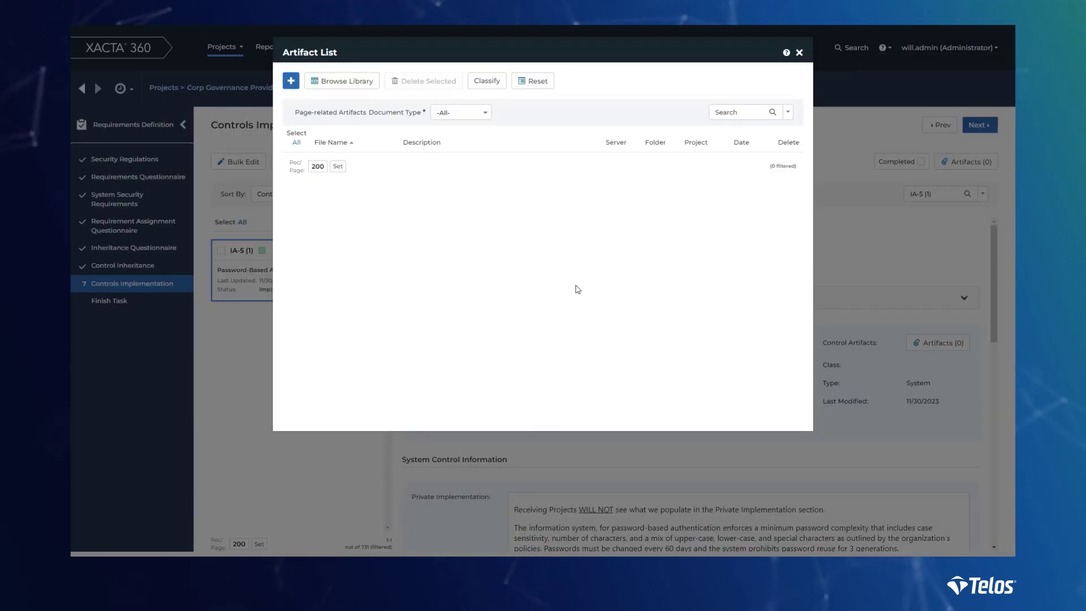
{"action": "left_click", "coordinate": [290, 82]}
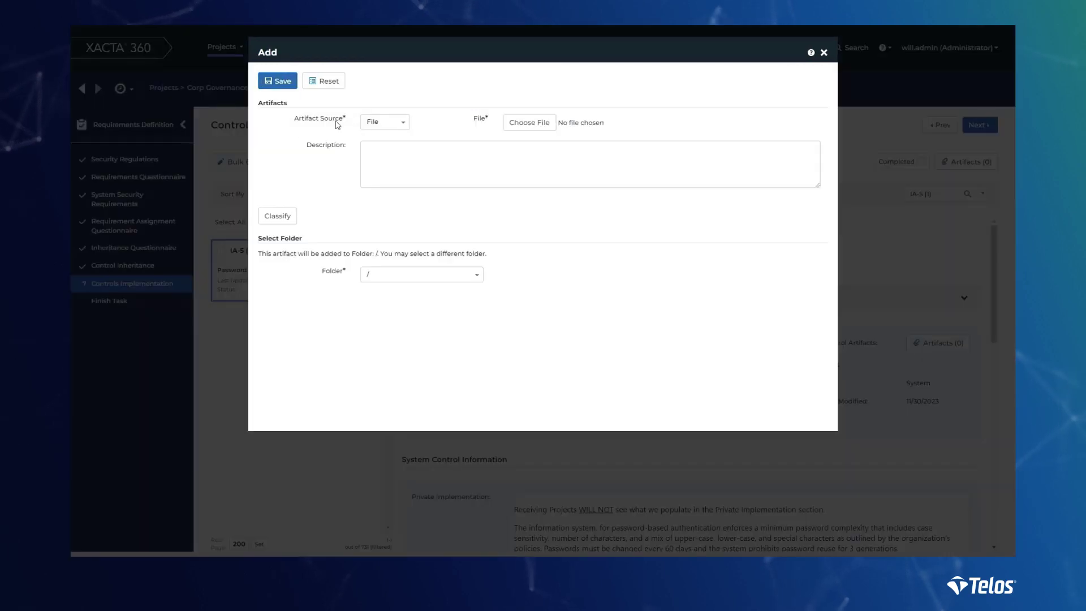
{"action": "left_click", "coordinate": [517, 123]}
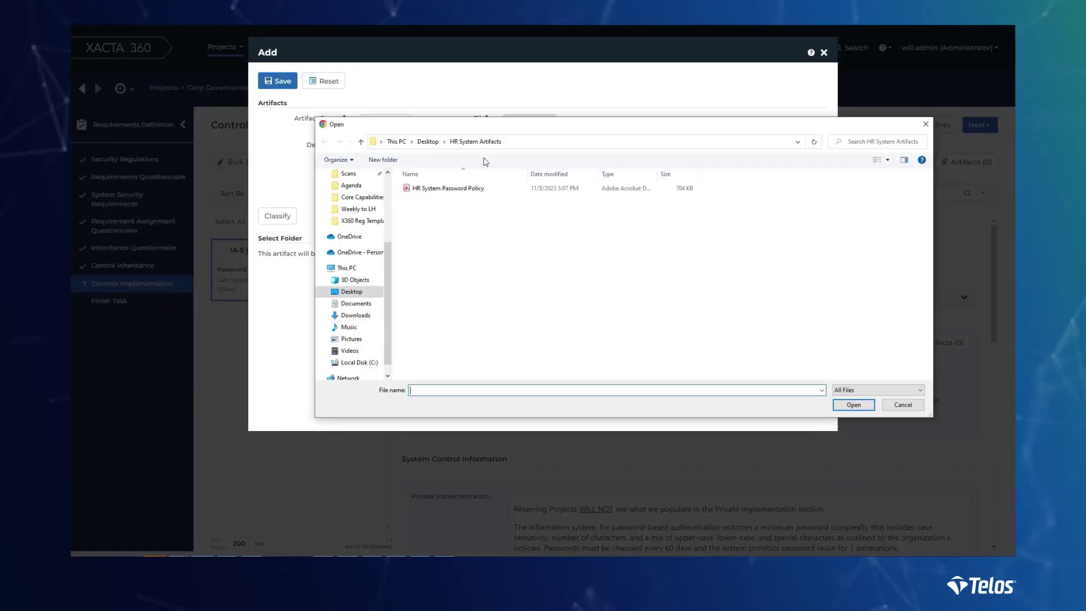
{"action": "left_click", "coordinate": [446, 188]}
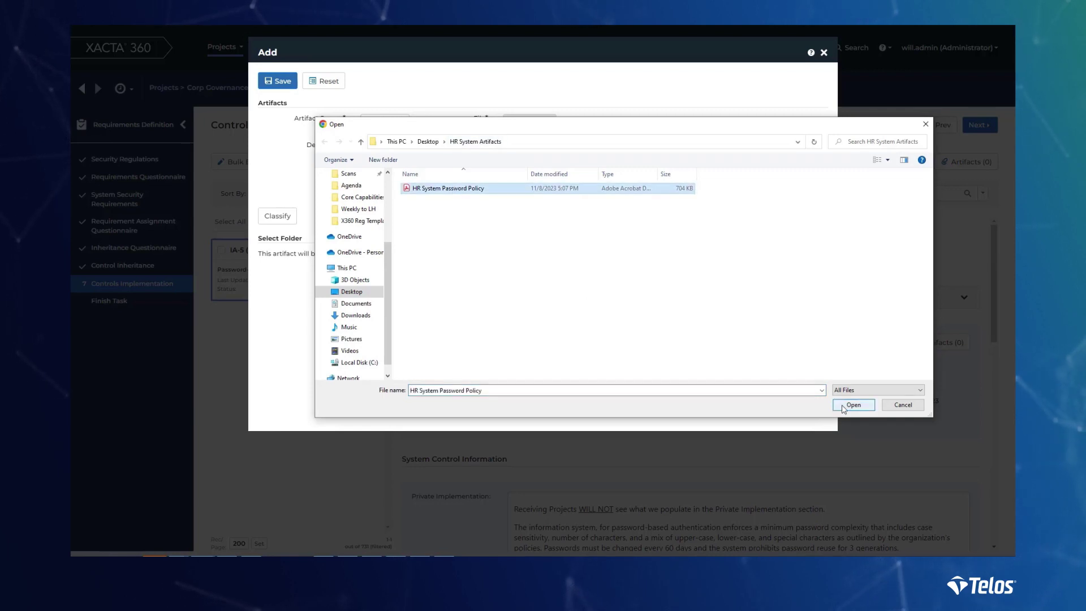
{"action": "left_click", "coordinate": [843, 405]}
{"action": "left_click", "coordinate": [276, 82]}
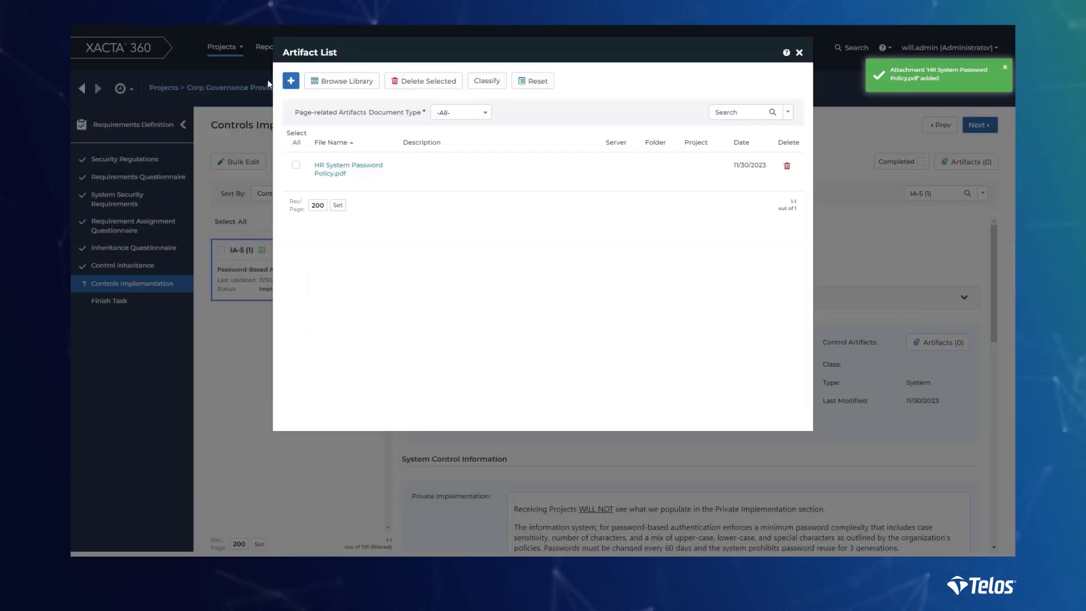
{"action": "left_click", "coordinate": [798, 53]}
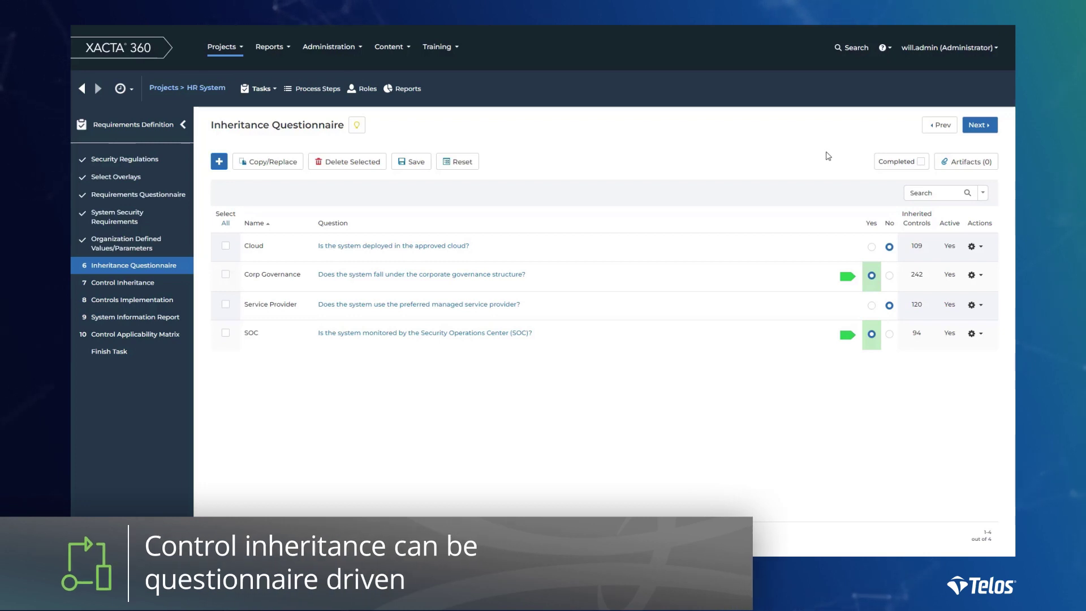
Step: Answer Yes to the Service Provider question and save the HR System questionnaire
{"action": "mouse_move", "coordinate": [848, 277]}
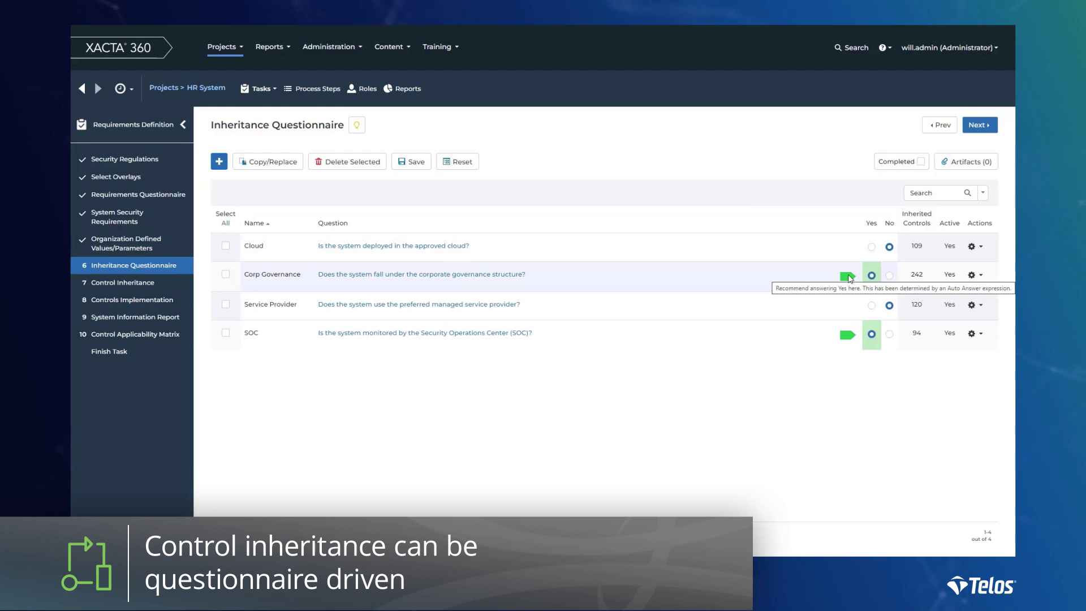
{"action": "left_click", "coordinate": [871, 305]}
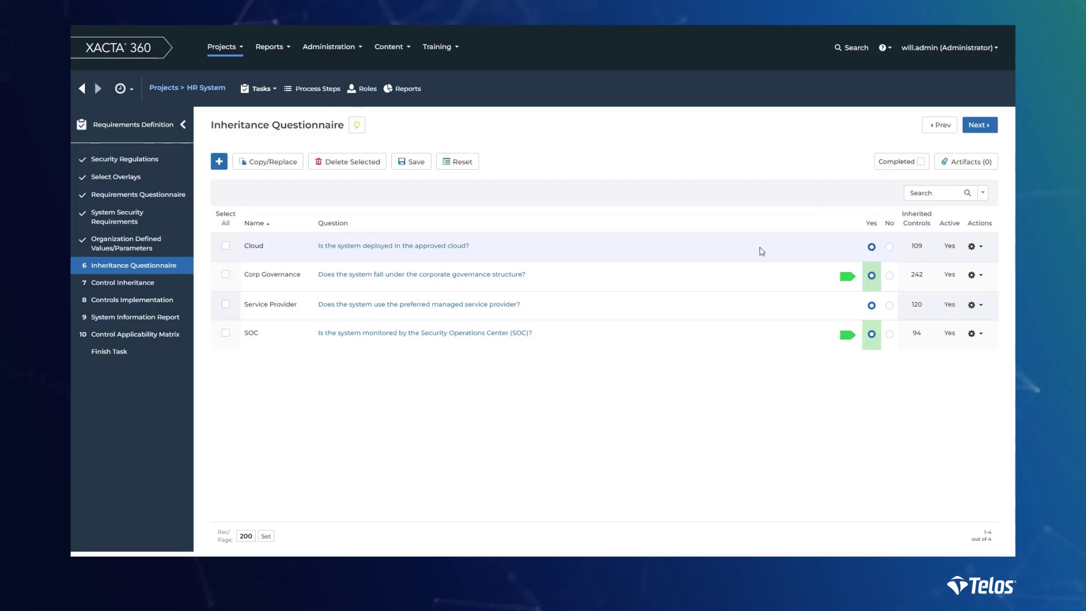
{"action": "left_click", "coordinate": [412, 164]}
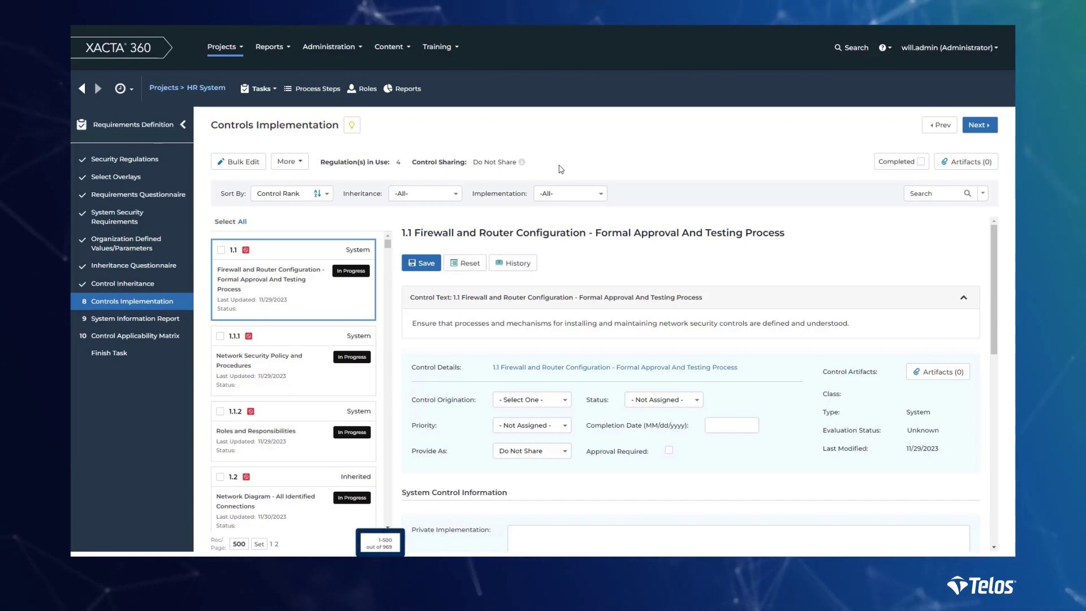
Step: Filter the controls list to System Only, showing 404 of 969 controls
{"action": "left_click", "coordinate": [456, 193]}
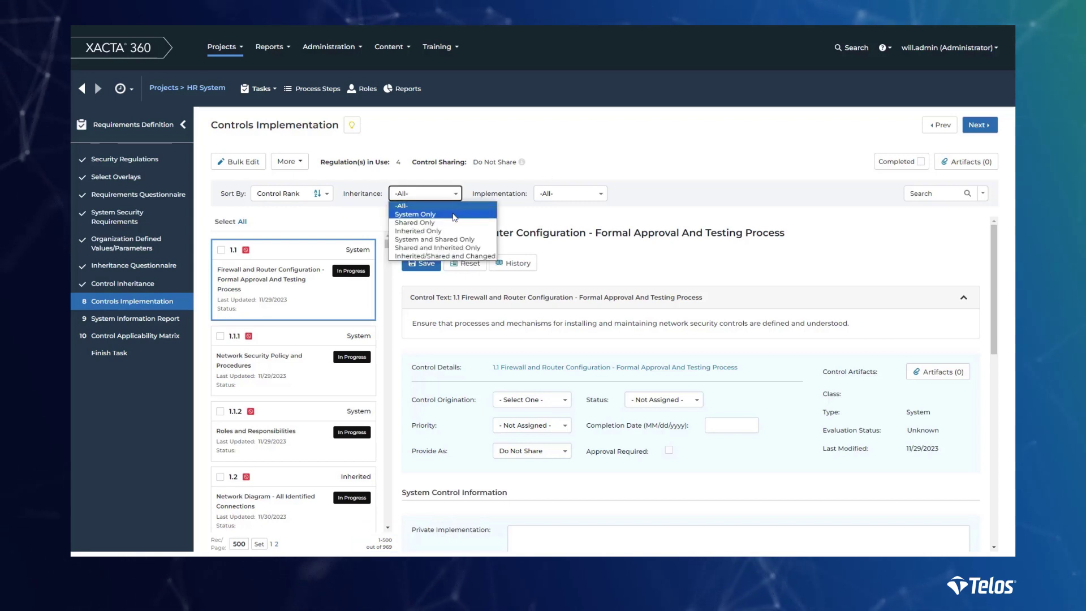
{"action": "left_click", "coordinate": [456, 215]}
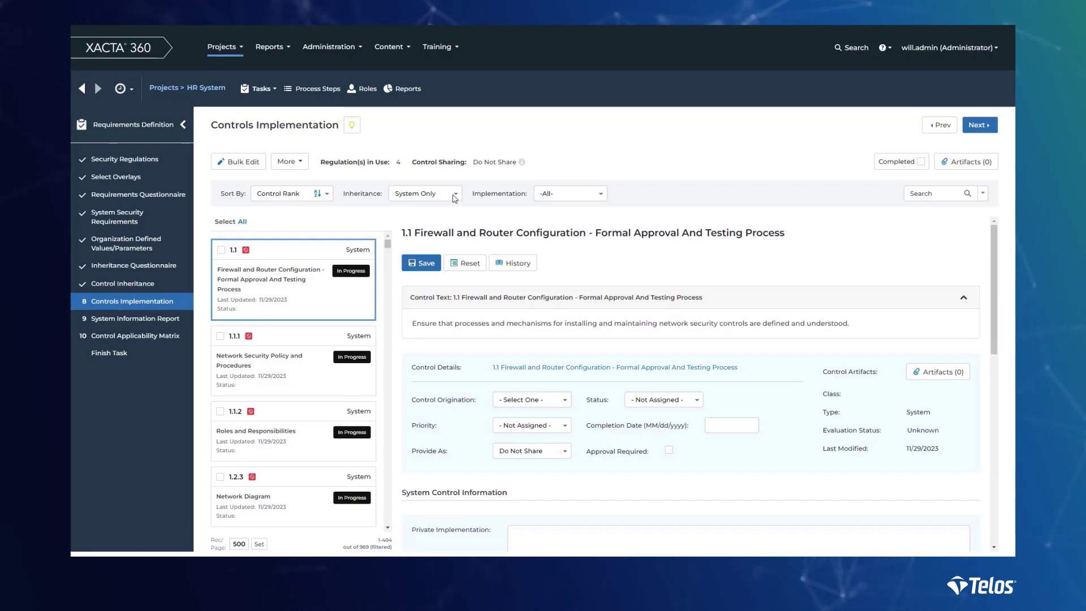
{"action": "left_click", "coordinate": [455, 197]}
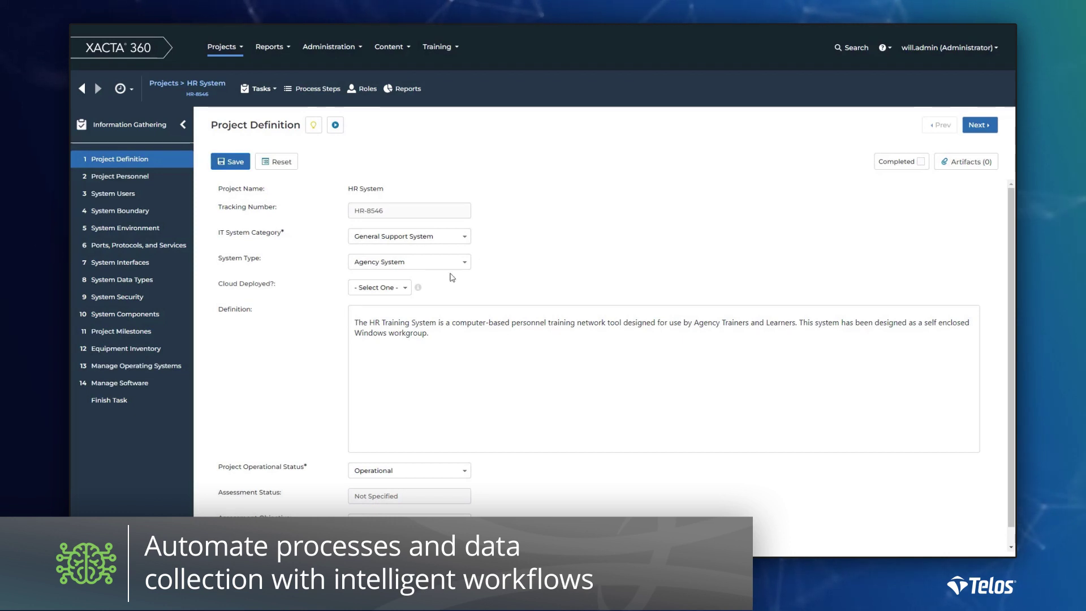
Step: Set Cloud Deployed to Yes with IBM Cloud as CSP, and open the Requirements Definition task actions
{"action": "mouse_move", "coordinate": [421, 286]}
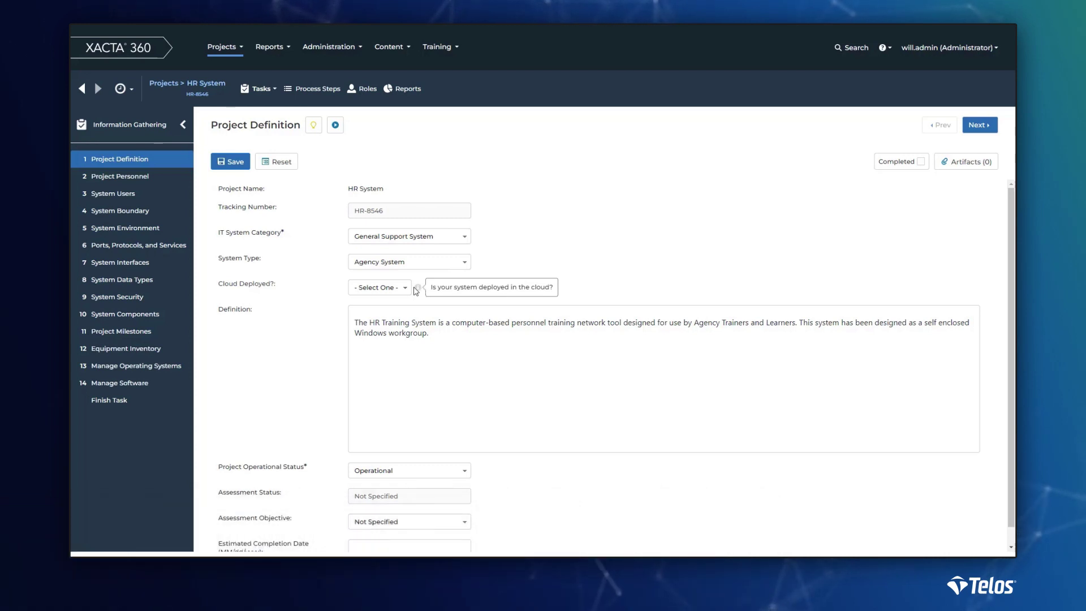
{"action": "left_click", "coordinate": [407, 289]}
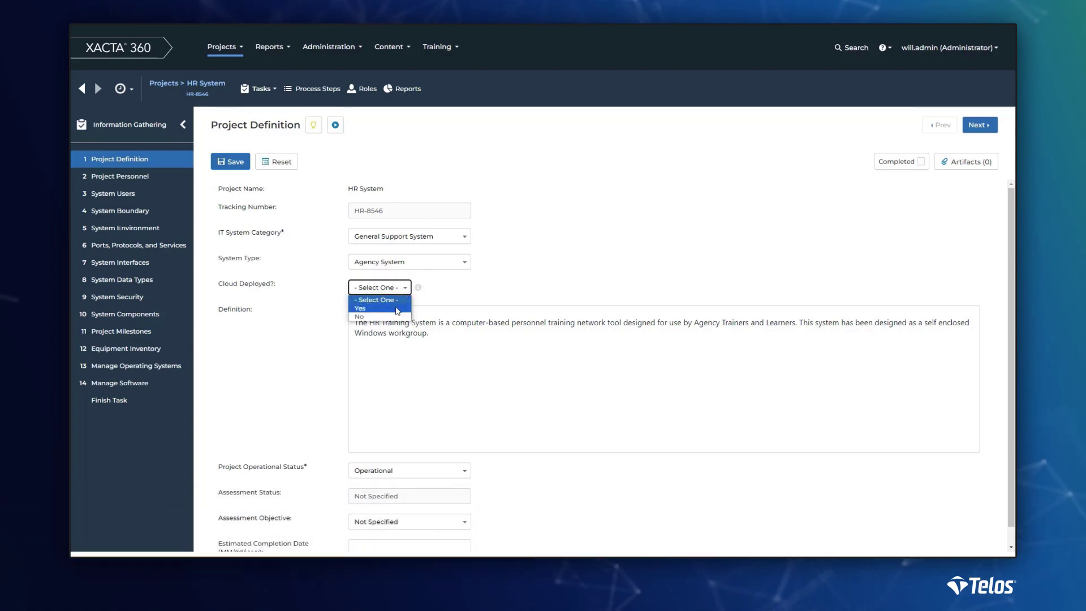
{"action": "left_click", "coordinate": [396, 309]}
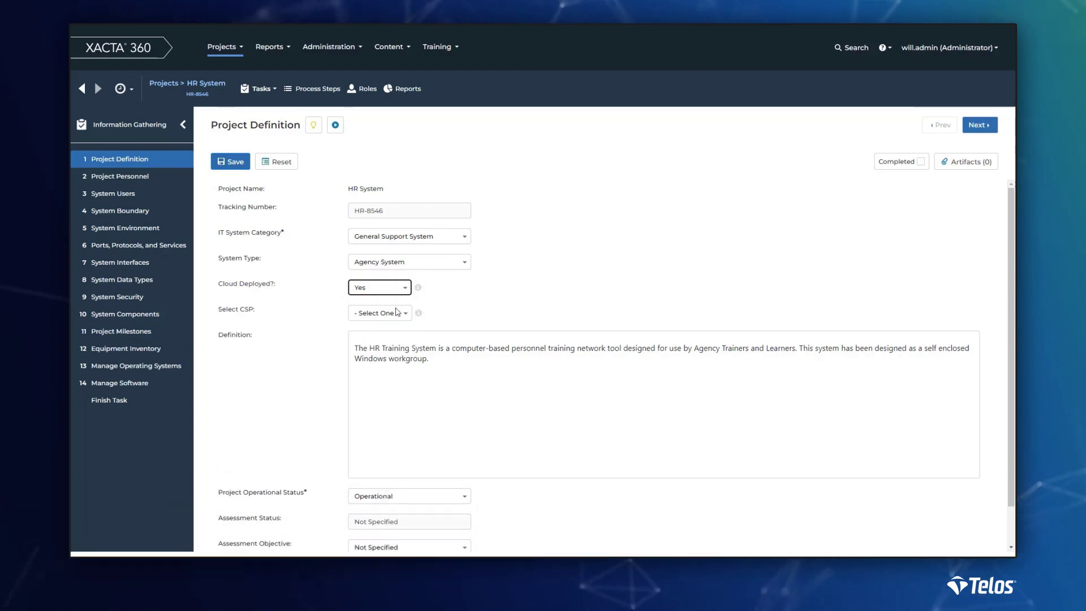
{"action": "mouse_move", "coordinate": [419, 317]}
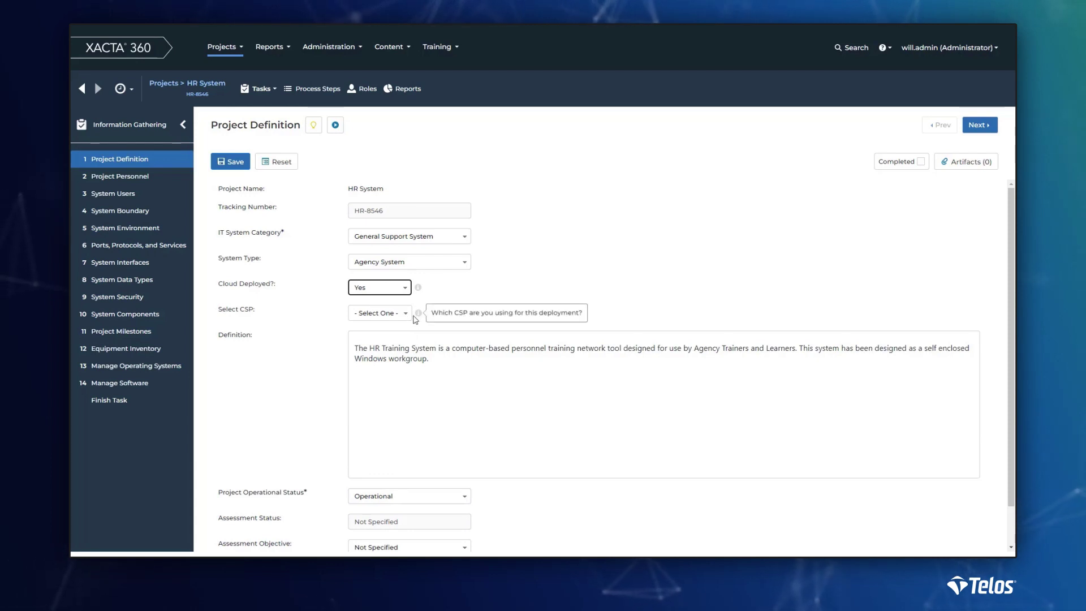
{"action": "left_click", "coordinate": [406, 315]}
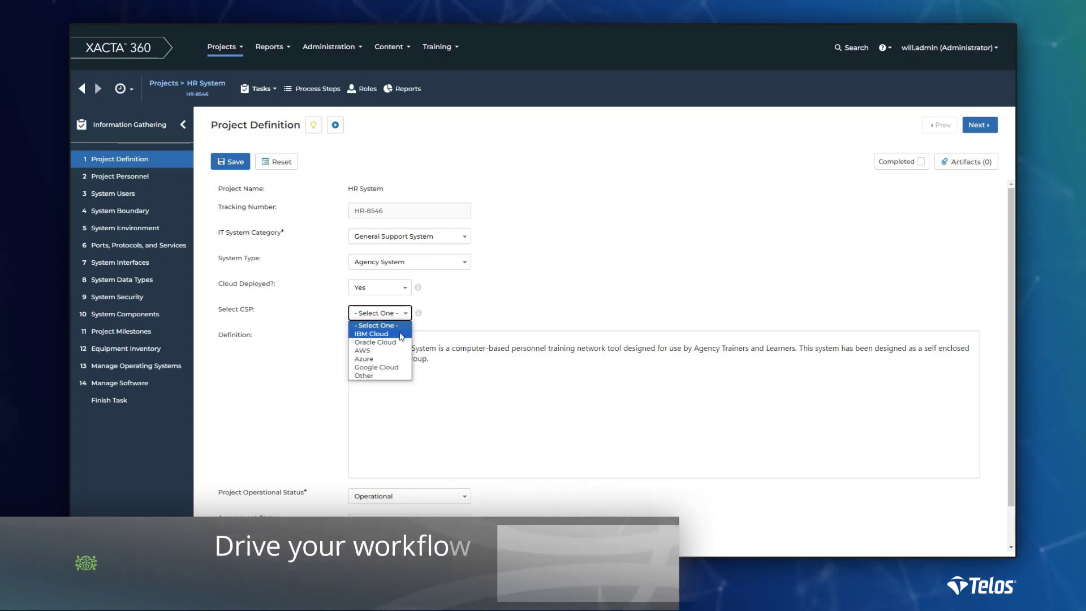
{"action": "left_click", "coordinate": [401, 334]}
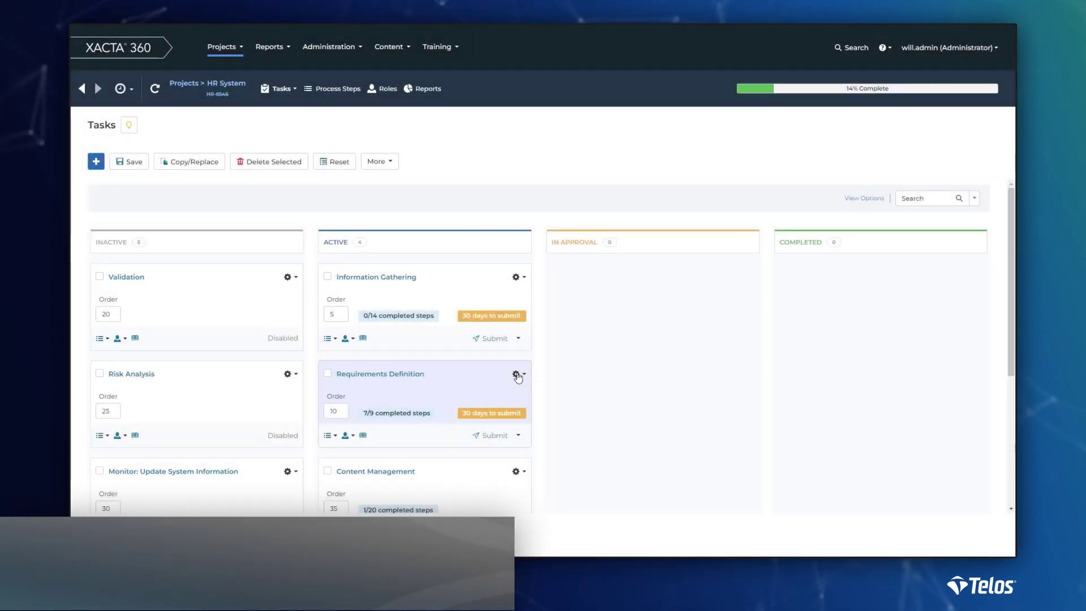
{"action": "left_click", "coordinate": [517, 374]}
Step: Add Control Applicability Matrix to the Requirements Definition task's process steps and save the change
{"action": "left_click", "coordinate": [505, 395]}
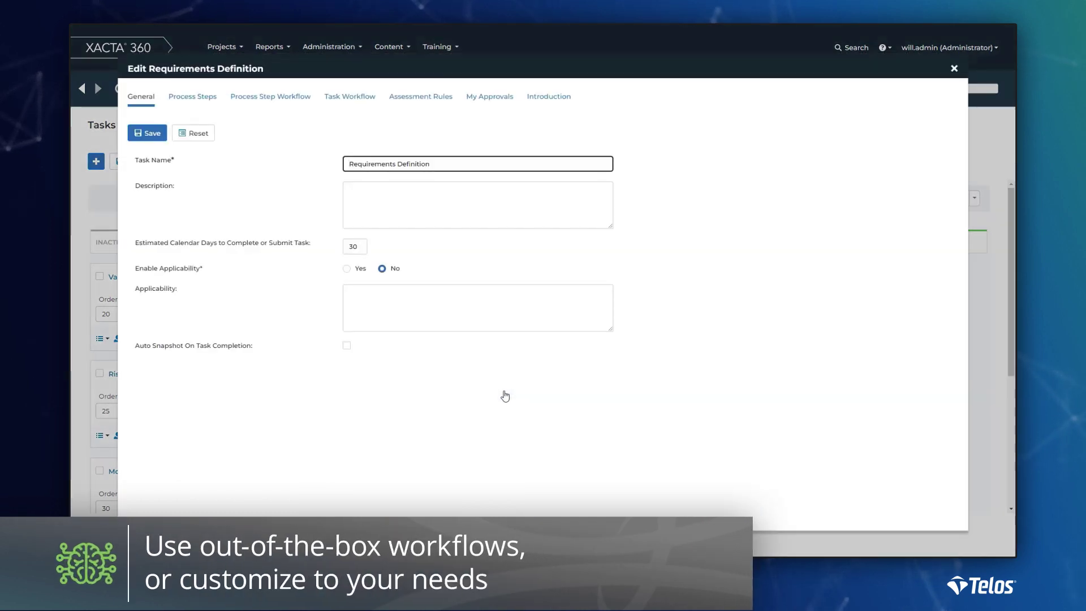
{"action": "left_click", "coordinate": [203, 101]}
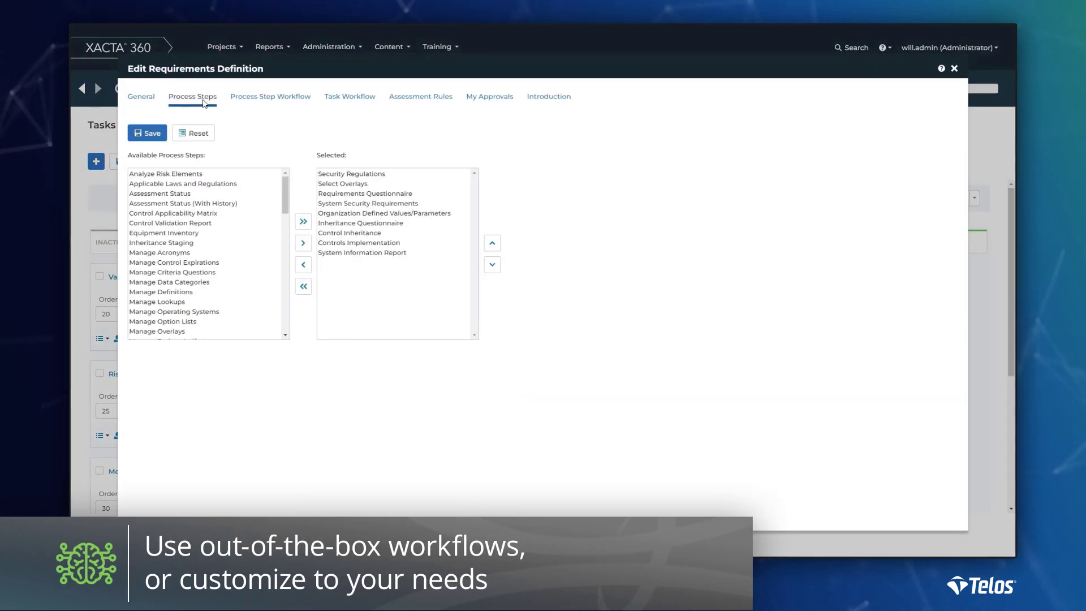
{"action": "left_click", "coordinate": [173, 213]}
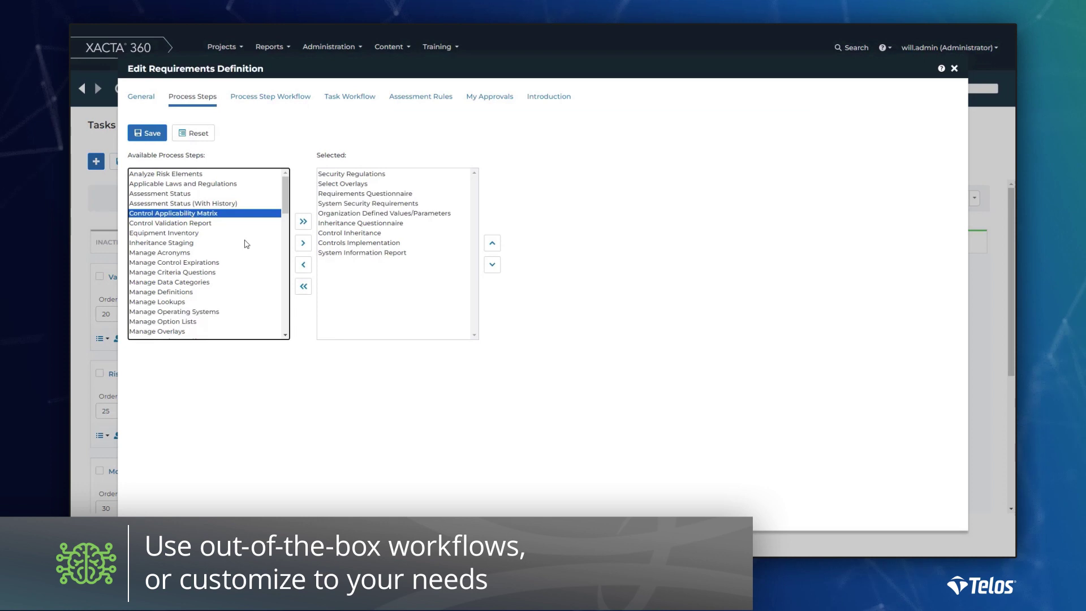
{"action": "left_click", "coordinate": [301, 245]}
{"action": "left_click", "coordinate": [148, 133]}
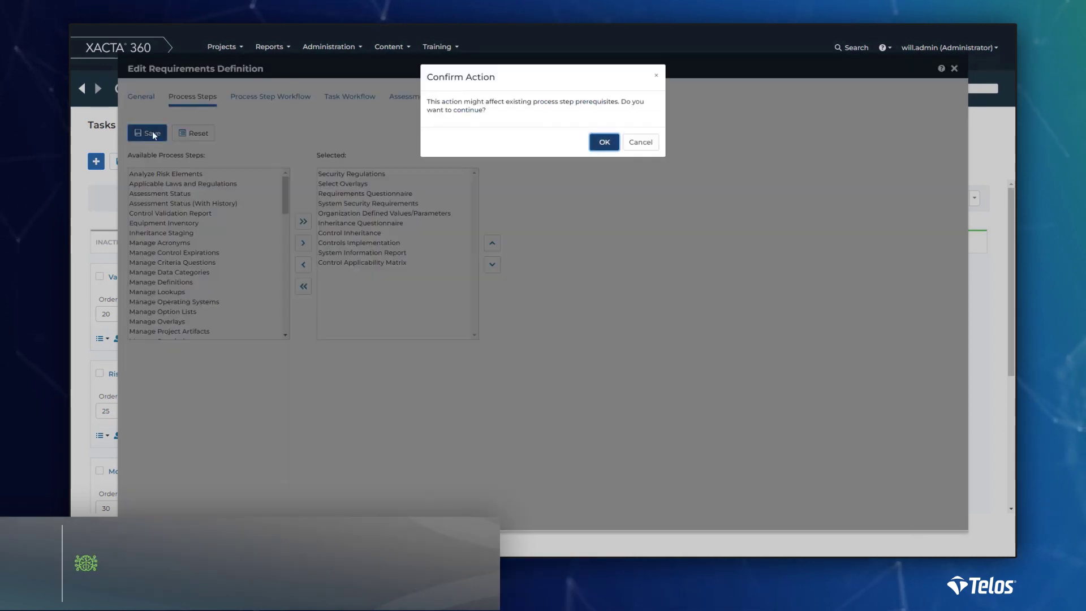
{"action": "left_click", "coordinate": [600, 143]}
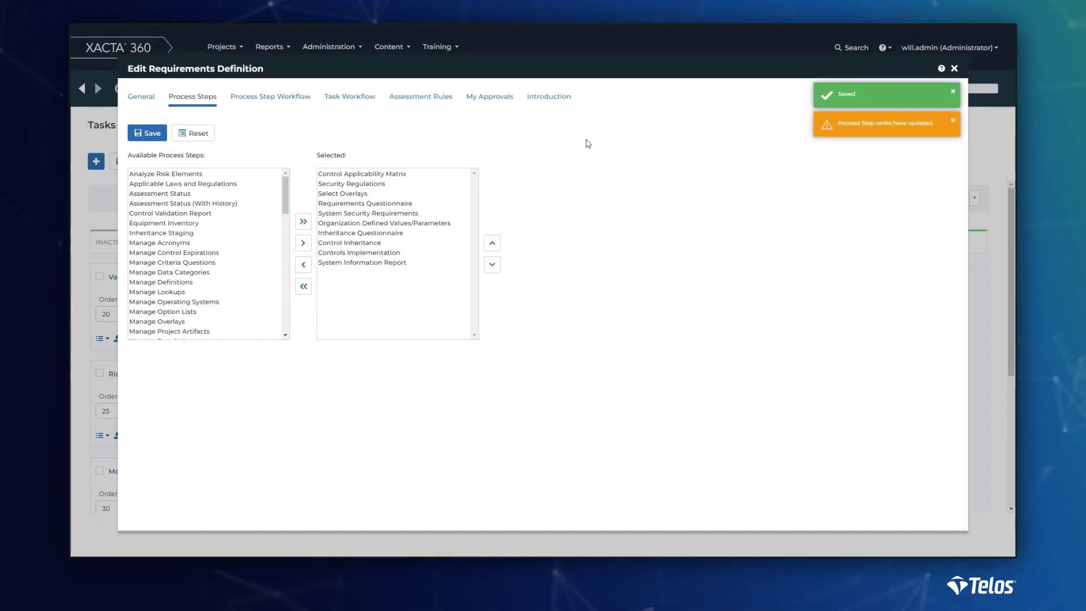
Step: Add Information Gathering as a prerequisite task in the requirement's Task Workflow
{"action": "left_click", "coordinate": [371, 98]}
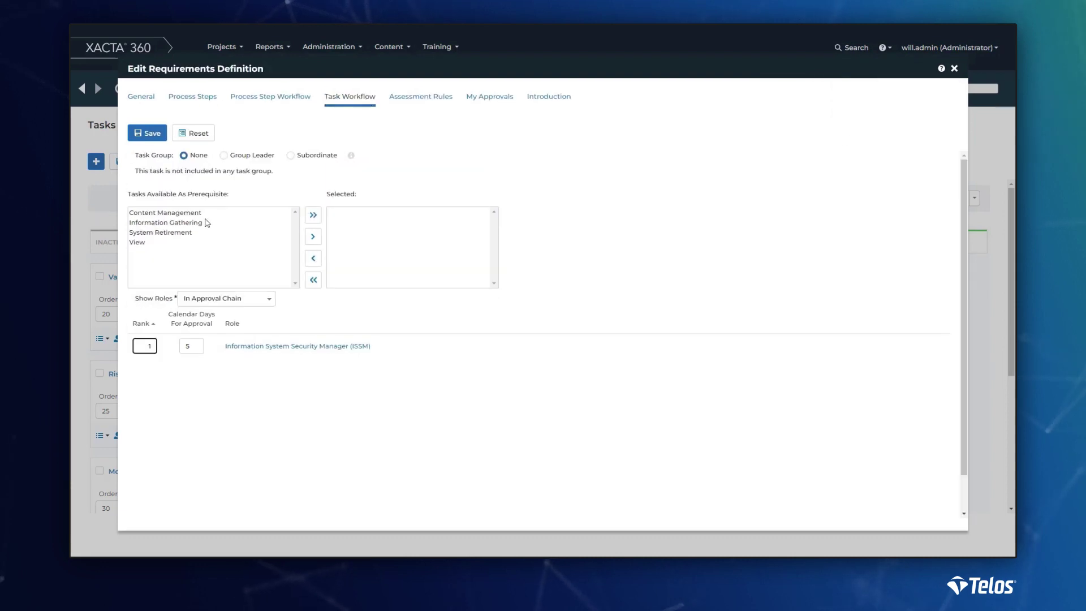
{"action": "left_click", "coordinate": [199, 224]}
{"action": "left_click", "coordinate": [313, 238]}
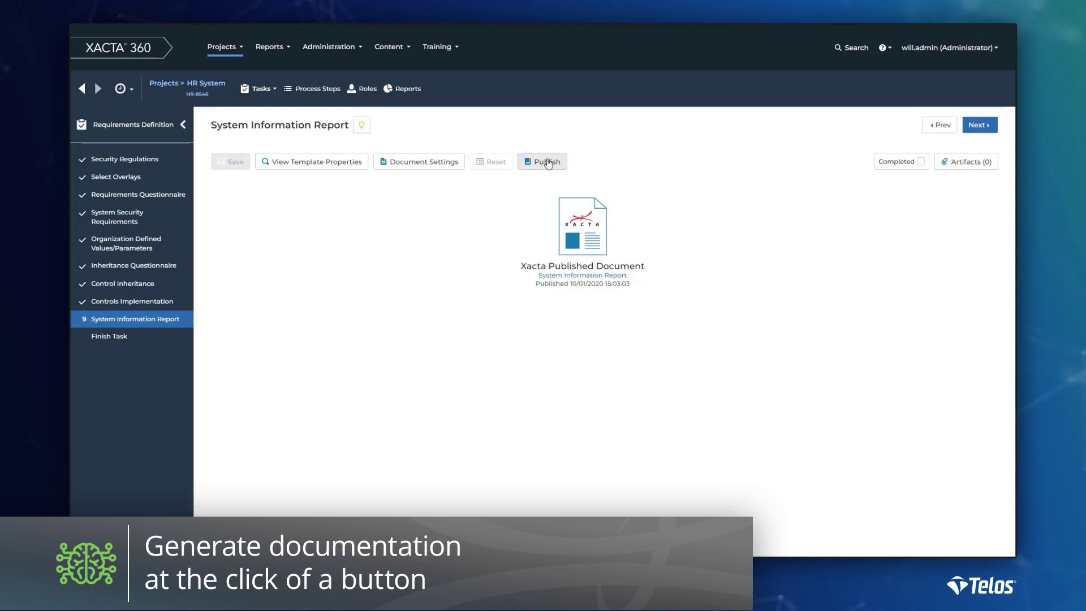
Step: Republish the System Information Report with current preferences and scroll through the generated SIR document in Word
{"action": "left_click", "coordinate": [547, 162]}
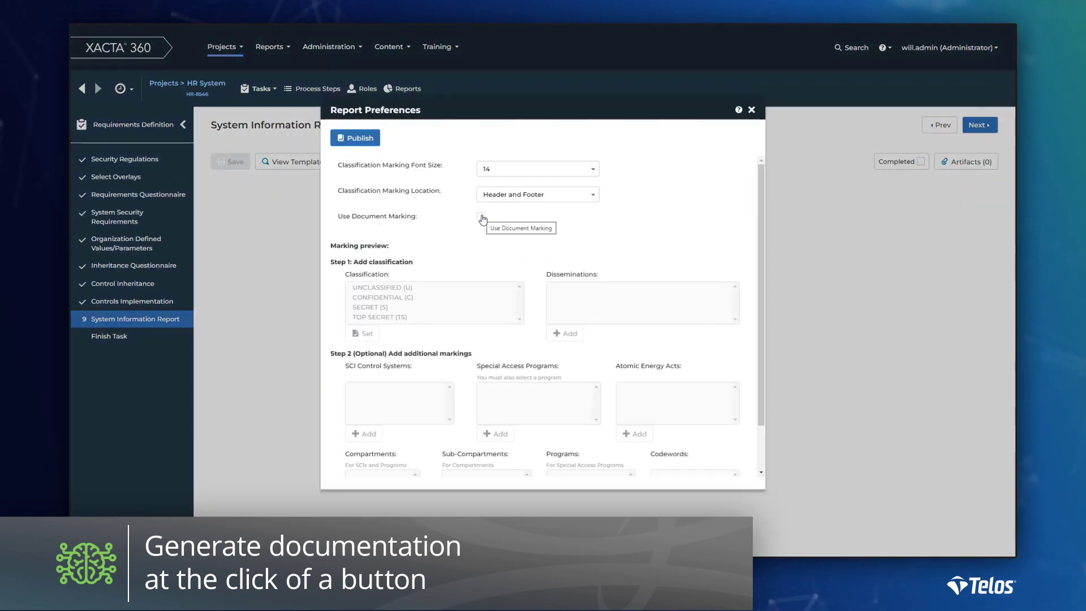
{"action": "left_click", "coordinate": [358, 141]}
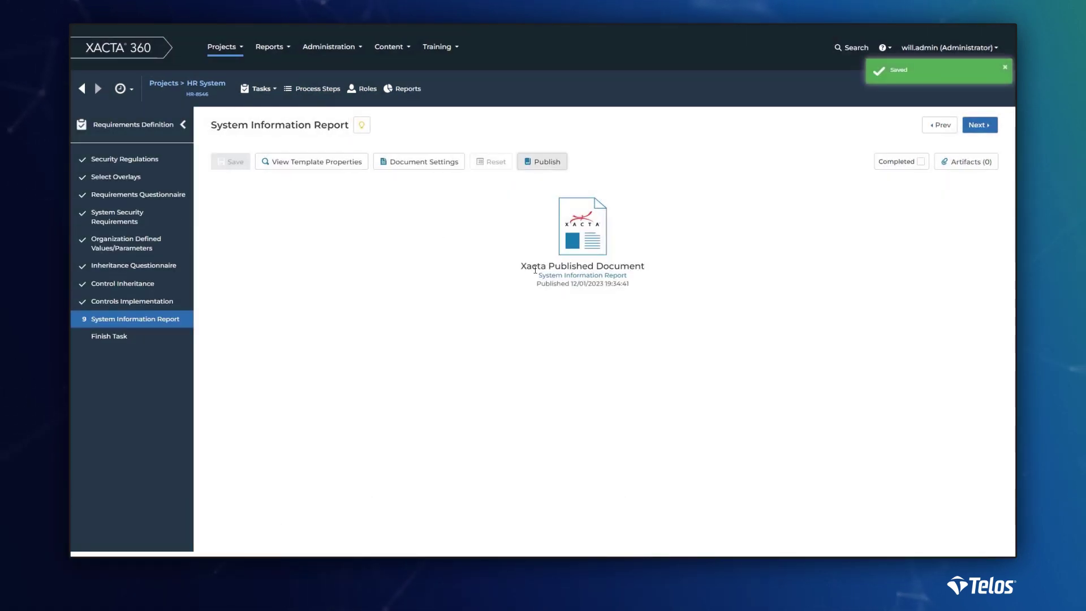
{"action": "left_click", "coordinate": [554, 275]}
{"action": "scroll", "coordinate": [336, 218], "scroll_direction": "down", "scroll_amount": 4}
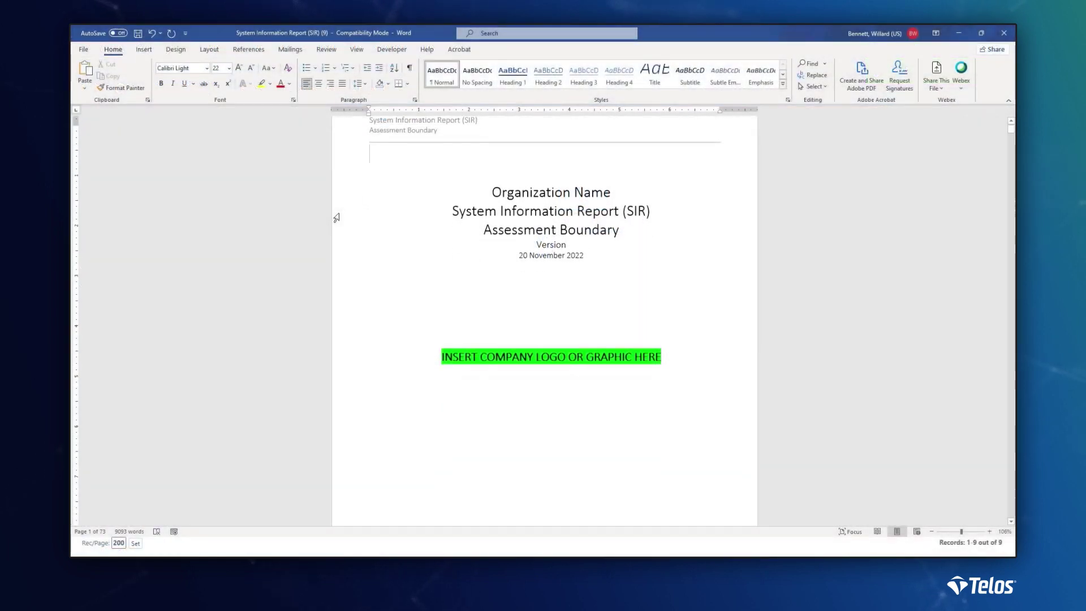
{"action": "scroll", "coordinate": [336, 217], "scroll_direction": "down", "scroll_amount": 15}
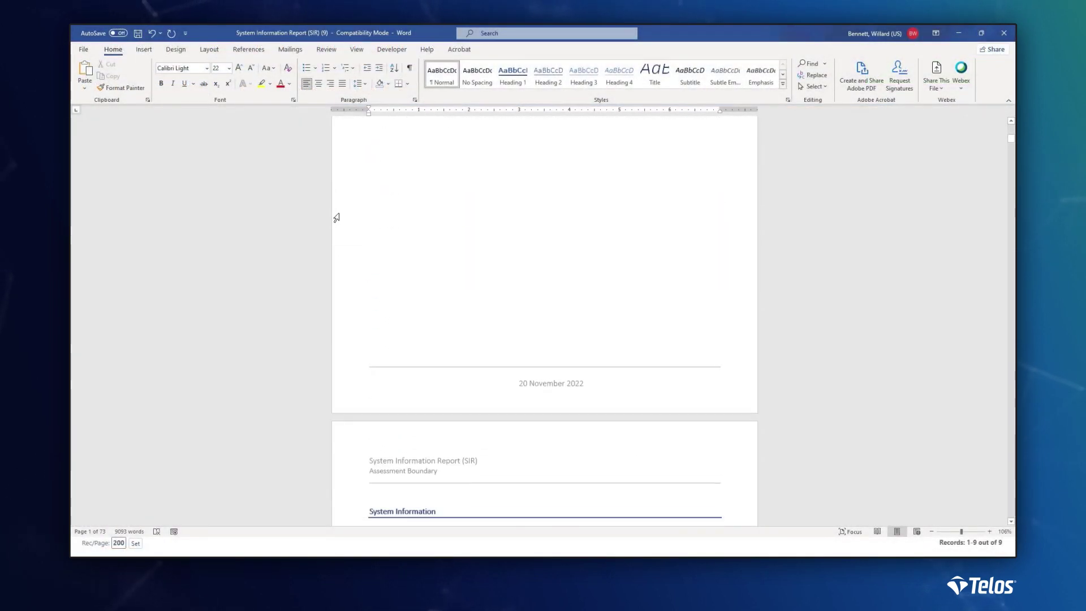
{"action": "scroll", "coordinate": [341, 218], "scroll_direction": "down", "scroll_amount": 4}
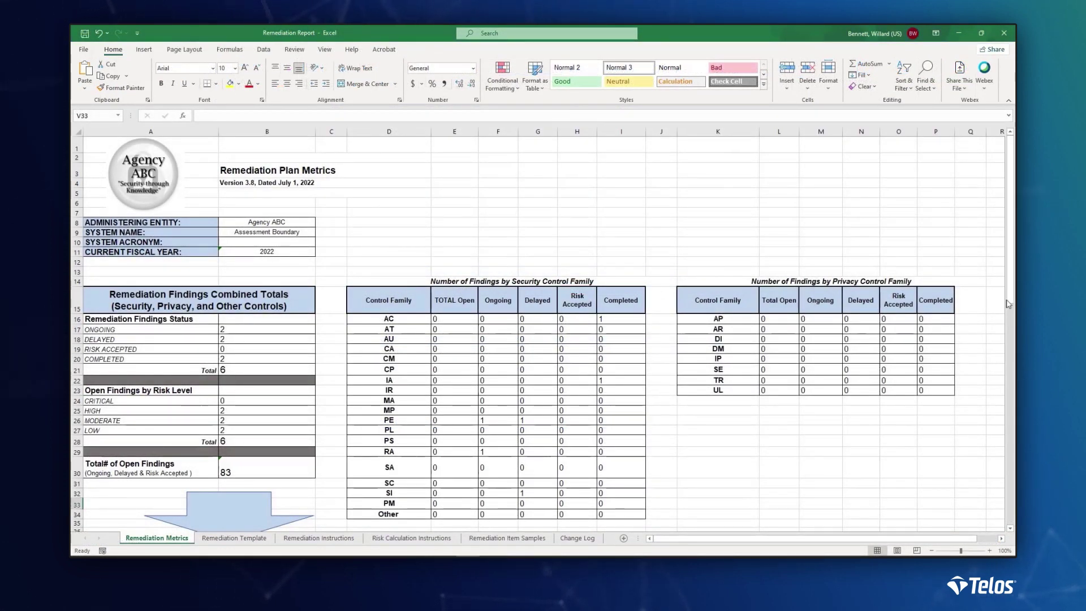
Step: Scroll the Remediation Metrics sheet, then view the Remediation Template sheet's findings table scrolled right
{"action": "left_click_drag", "start_coordinate": [1011, 280], "coordinate": [1012, 478]}
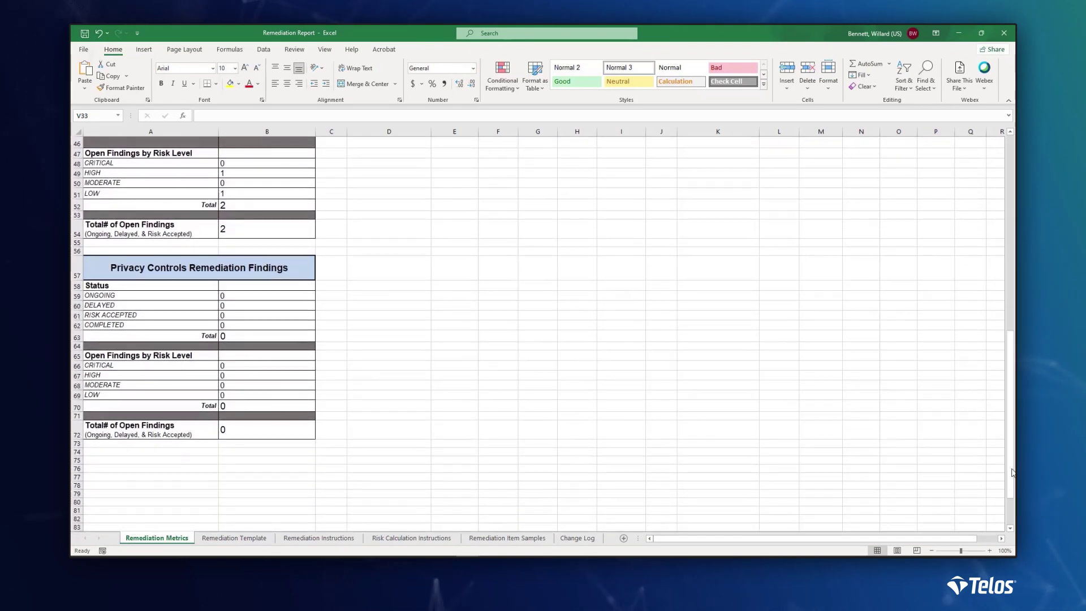
{"action": "left_click", "coordinate": [234, 538]}
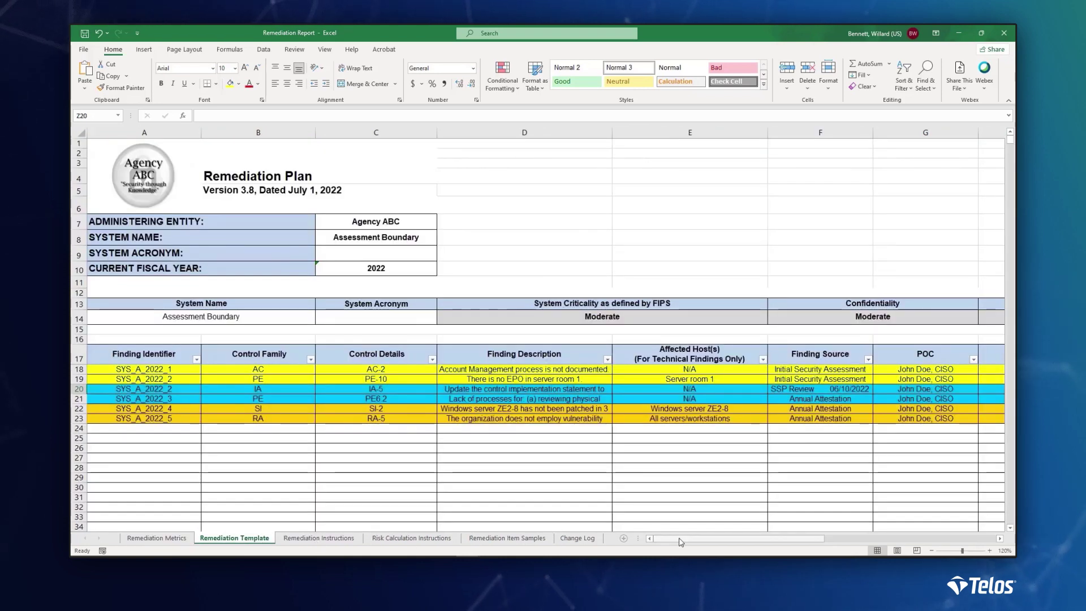
{"action": "left_click_drag", "start_coordinate": [682, 538], "coordinate": [834, 545]}
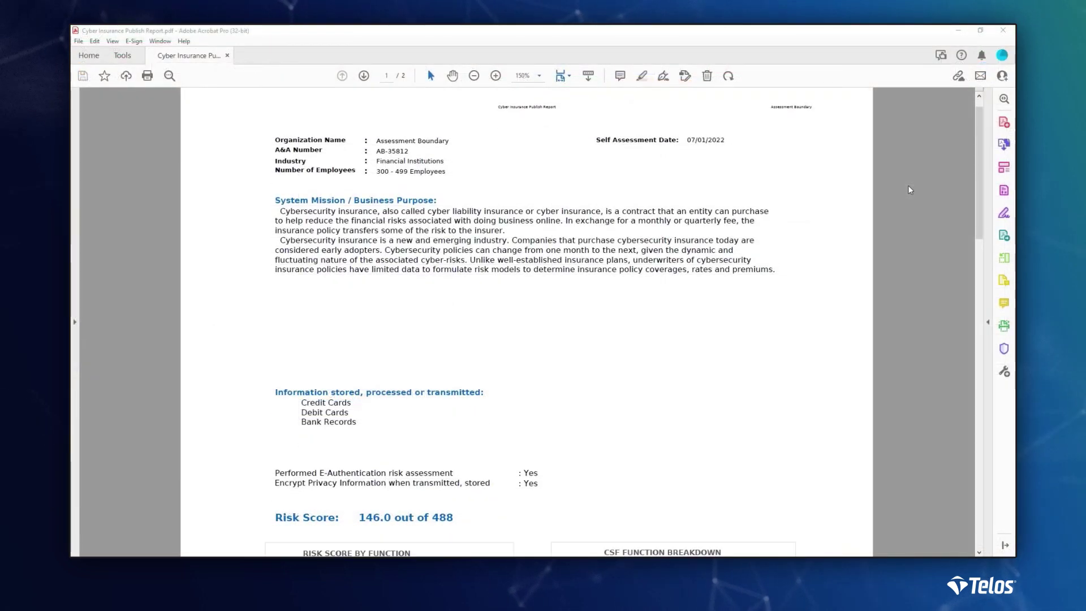
{"action": "scroll", "coordinate": [909, 190], "scroll_direction": "down", "scroll_amount": 5}
{"action": "scroll", "coordinate": [909, 190], "scroll_direction": "down", "scroll_amount": 9}
{"action": "scroll", "coordinate": [909, 189], "scroll_direction": "down", "scroll_amount": 7}
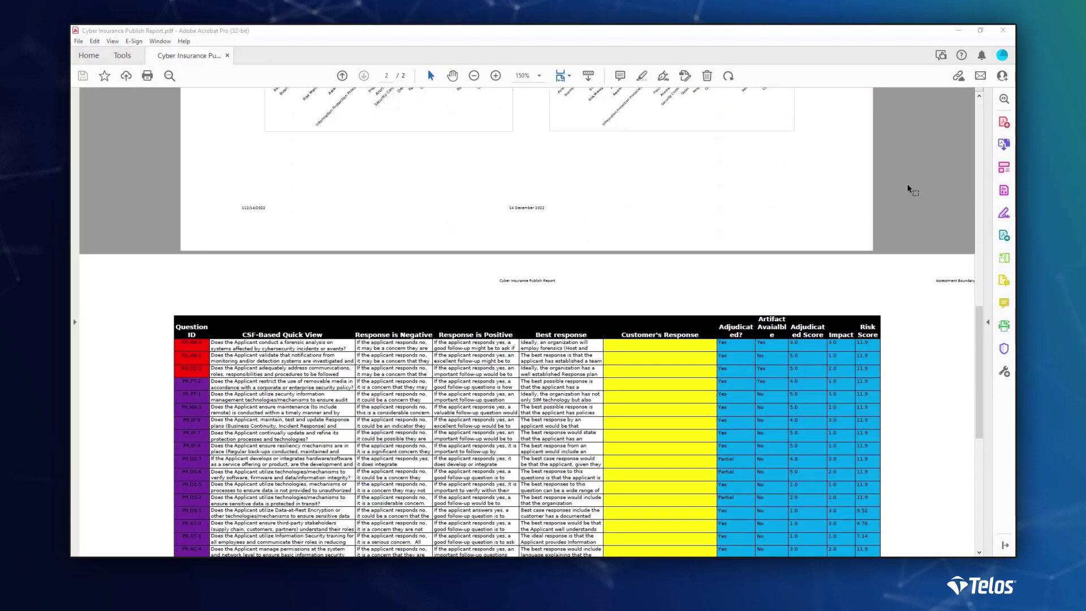
{"action": "scroll", "coordinate": [909, 190], "scroll_direction": "down", "scroll_amount": 5}
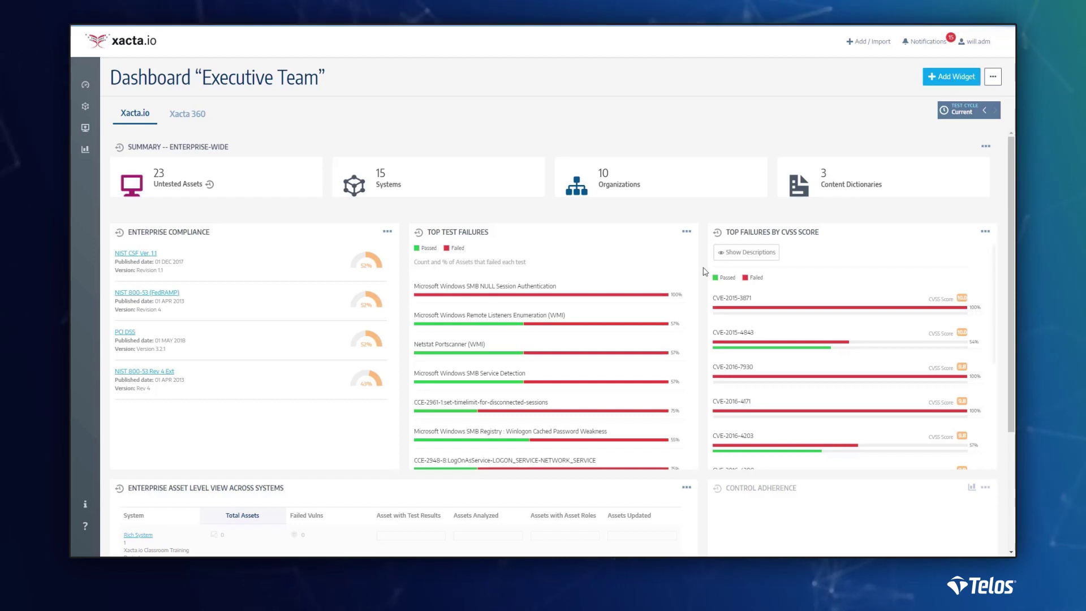
Step: Drill from the top test failure, SMB NULL Session Authentication, into Training System 0B's 16 failed assets
{"action": "left_click", "coordinate": [558, 301]}
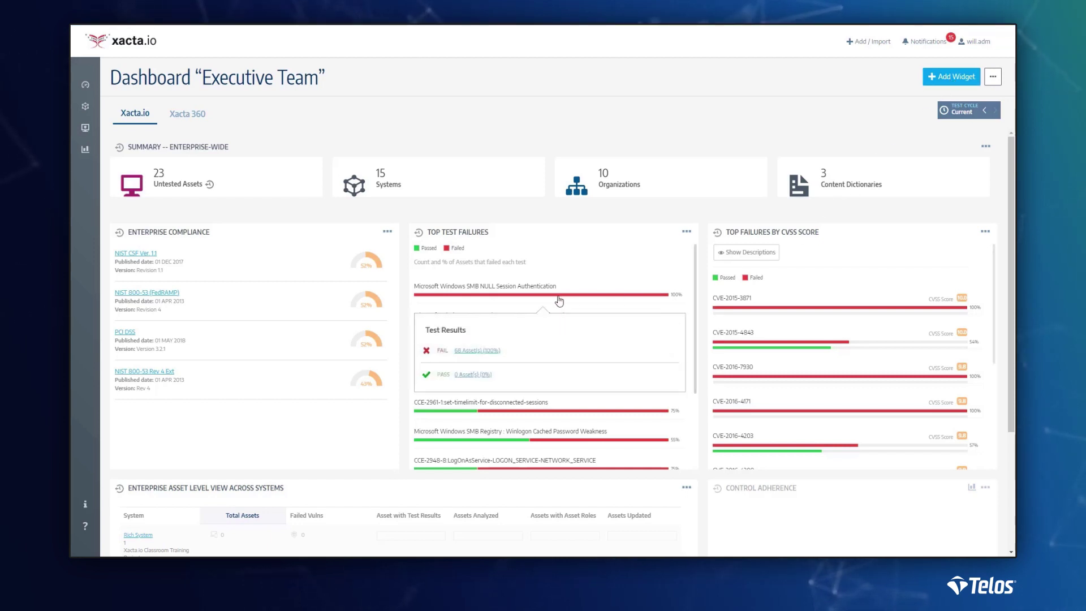
{"action": "left_click", "coordinate": [480, 351]}
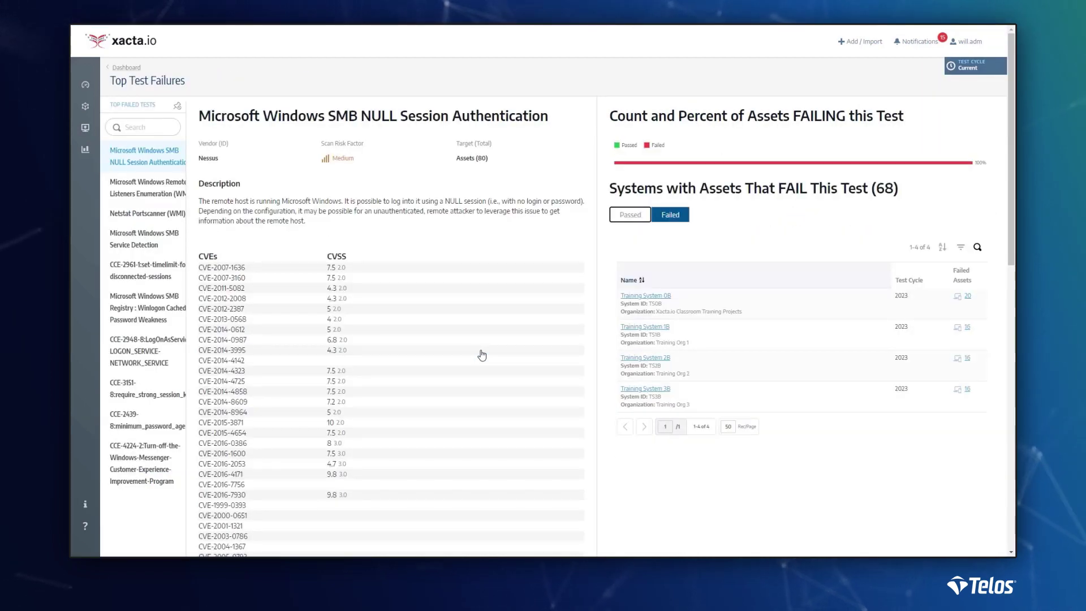
{"action": "left_click", "coordinate": [968, 298]}
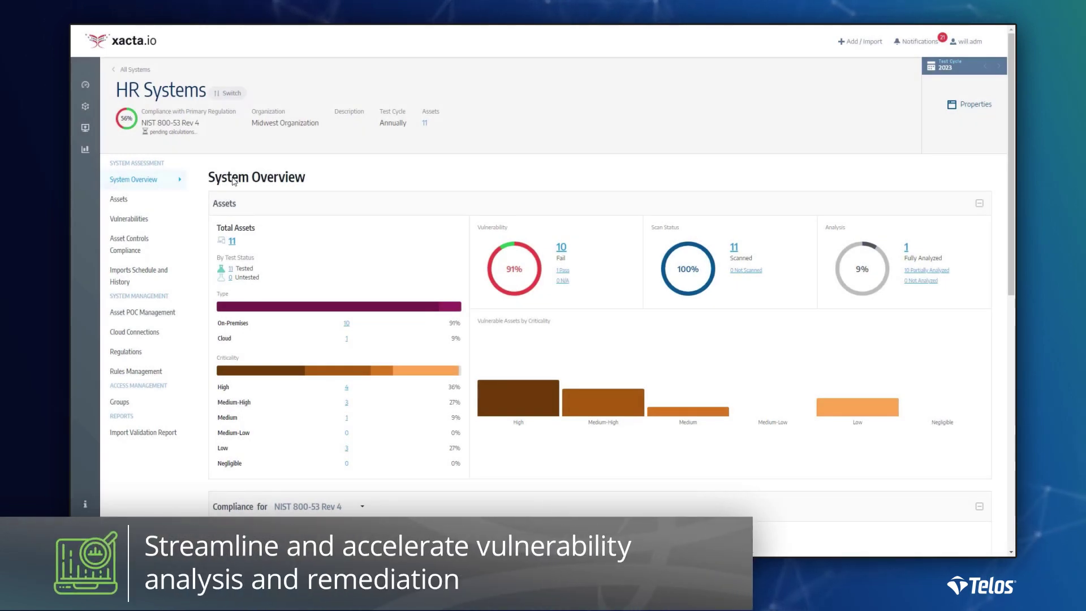
Step: Open HR Systems vulnerabilities, choose test 1.4.2 Ensure bootloader password is set, and select its failed result
{"action": "left_click", "coordinate": [124, 204]}
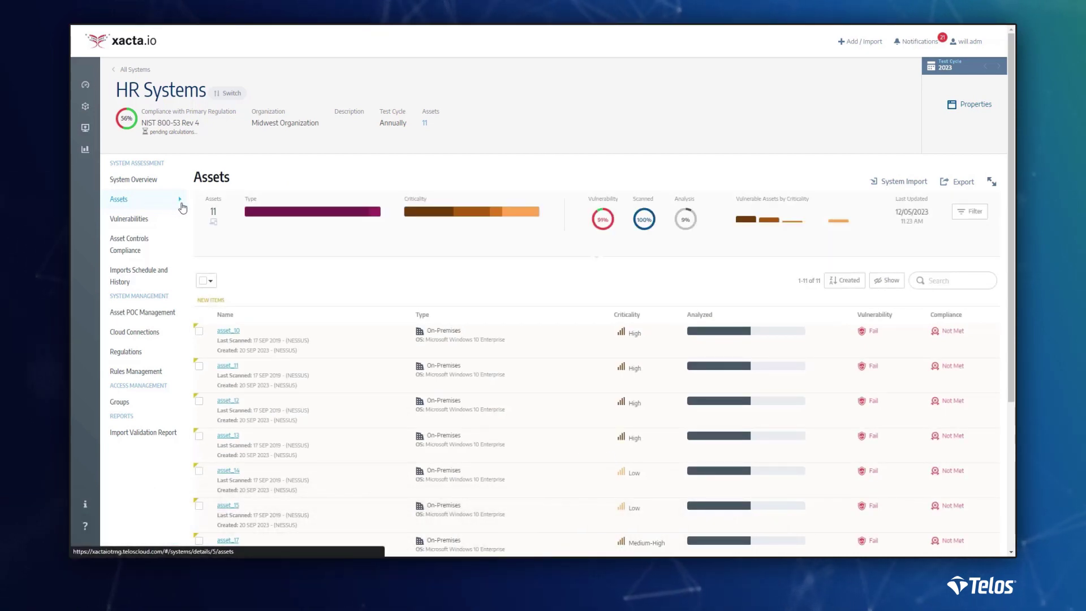
{"action": "left_click", "coordinate": [145, 225]}
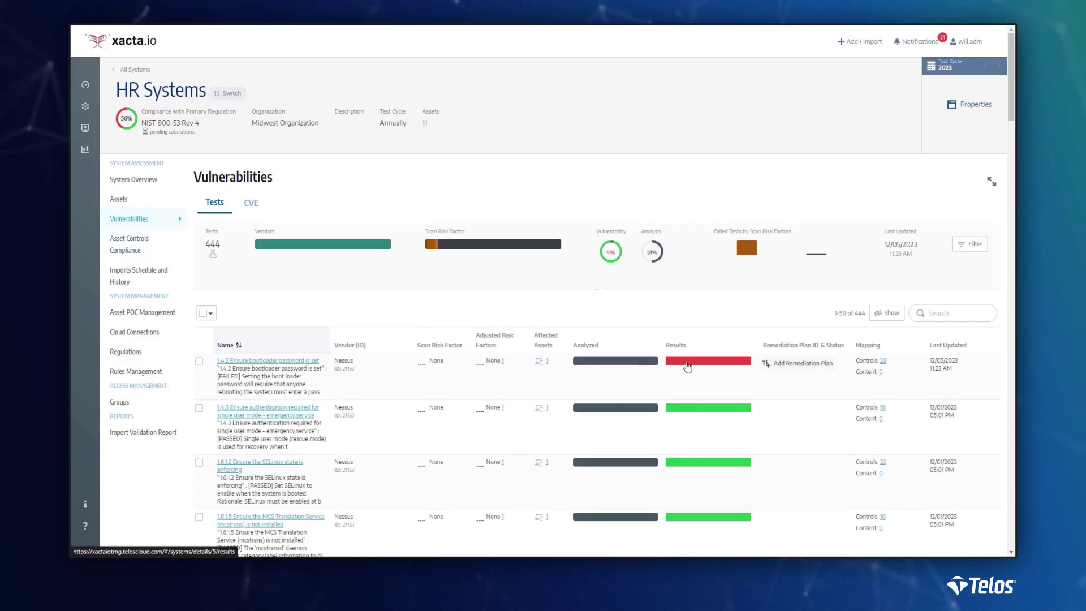
{"action": "mouse_move", "coordinate": [688, 367]}
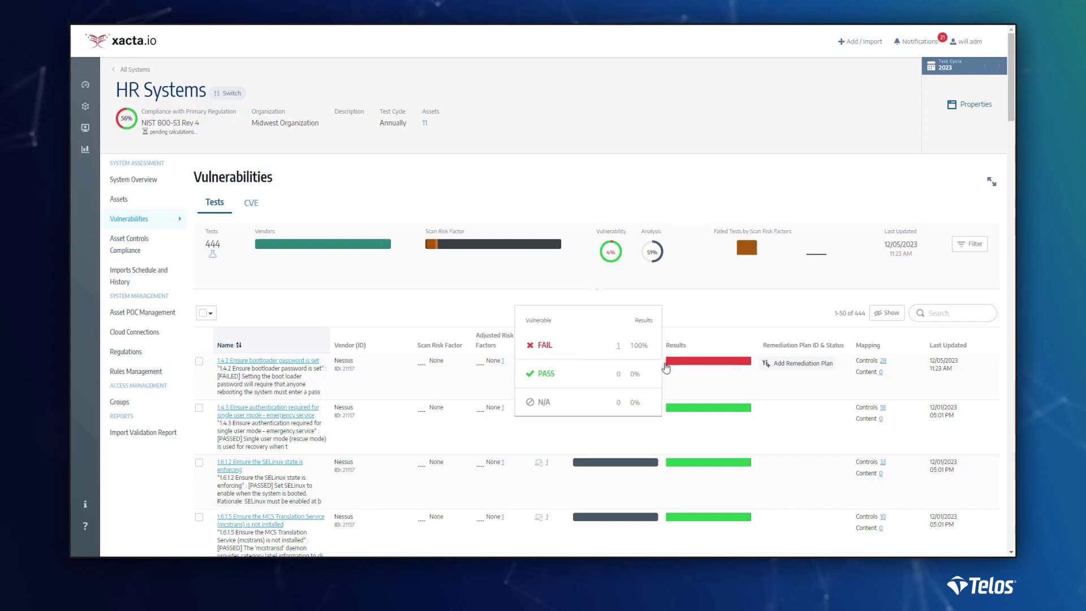
{"action": "left_click", "coordinate": [619, 348]}
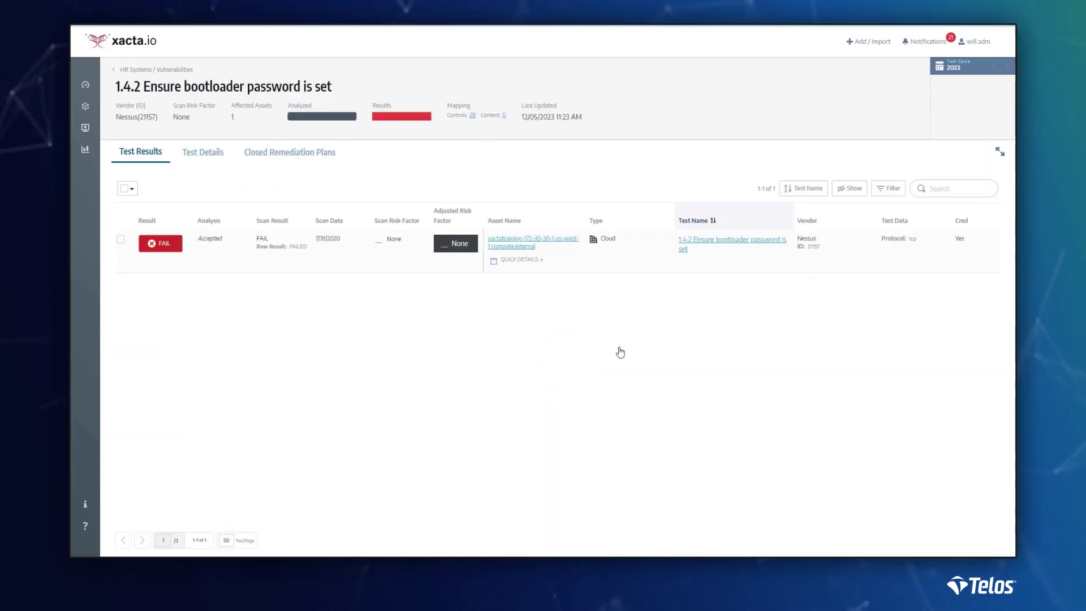
{"action": "left_click", "coordinate": [121, 240]}
Step: Override the result to Pass with a false-positive reason, plus rule 'False Positive Bootloader Password' expiring 06/30/2024
{"action": "left_click", "coordinate": [240, 190]}
{"action": "left_click", "coordinate": [234, 227]}
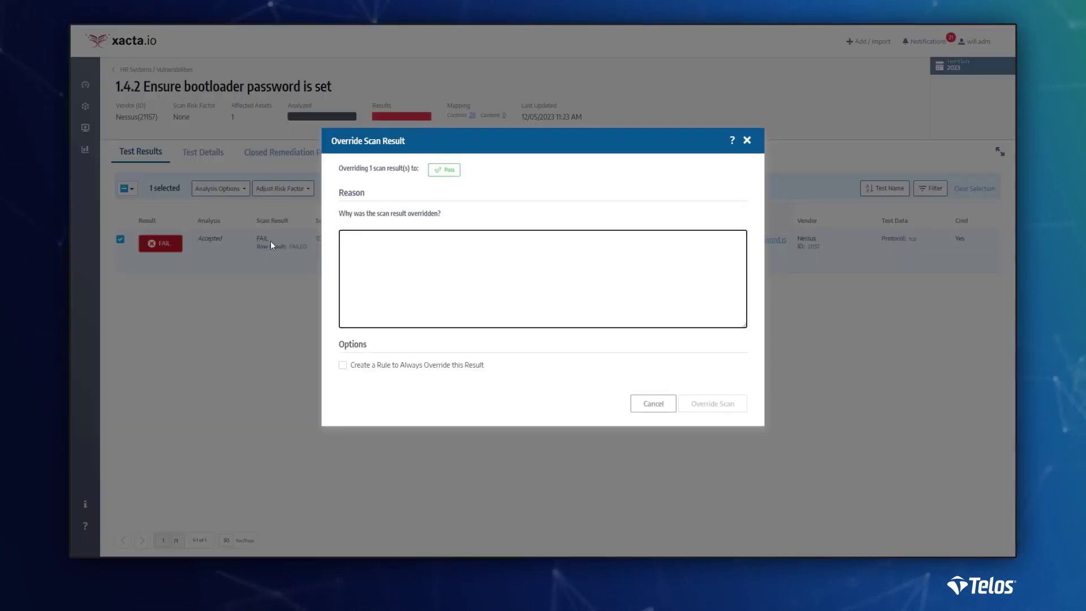
{"action": "type", "text": "False positive result changed to passed."}
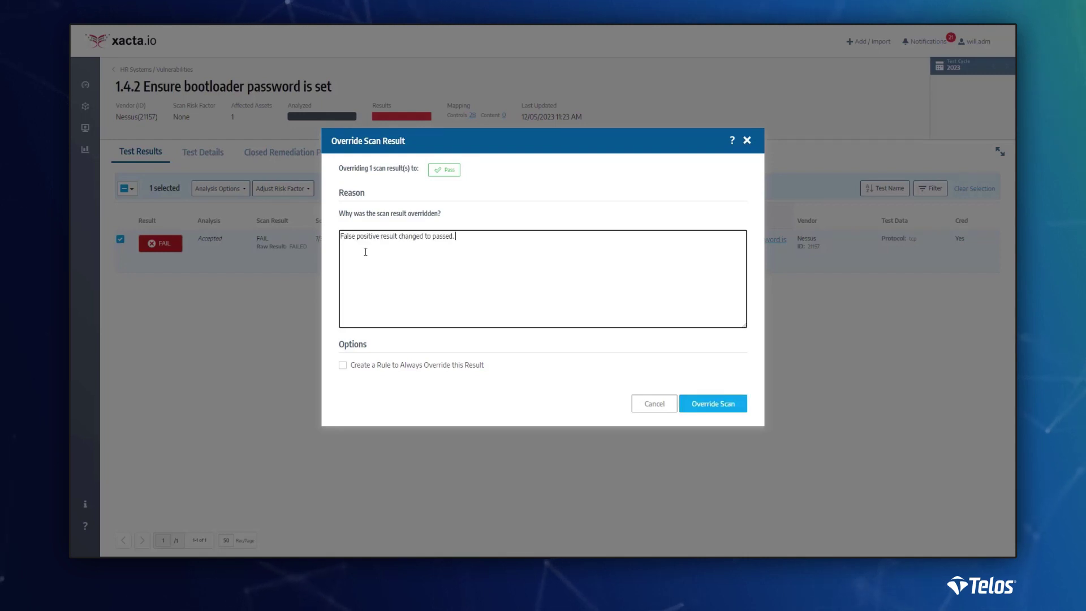
{"action": "left_click", "coordinate": [343, 366]}
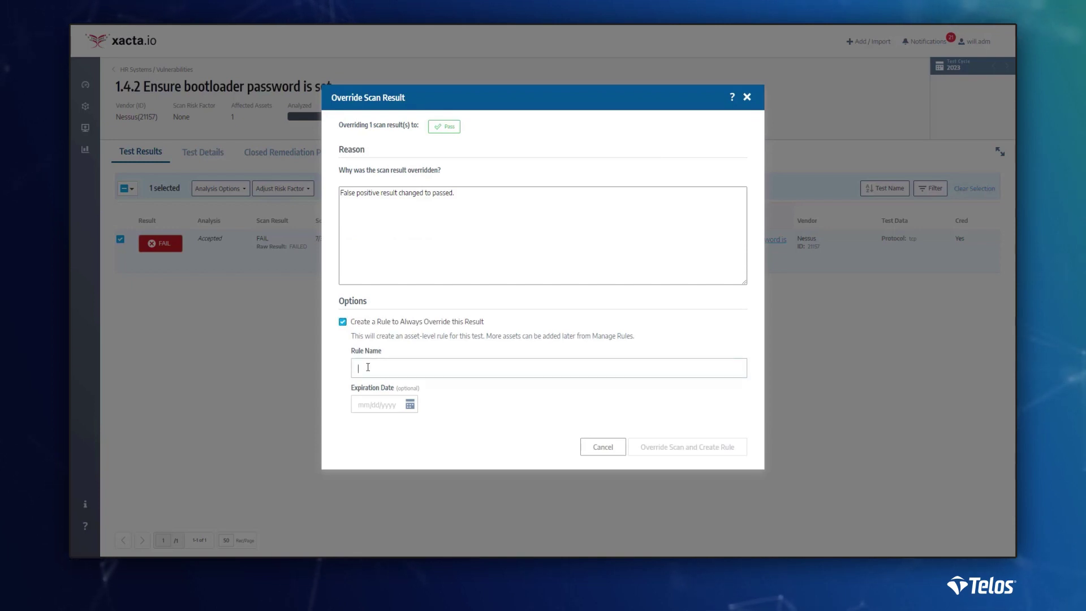
{"action": "key", "text": "ctrl+v"}
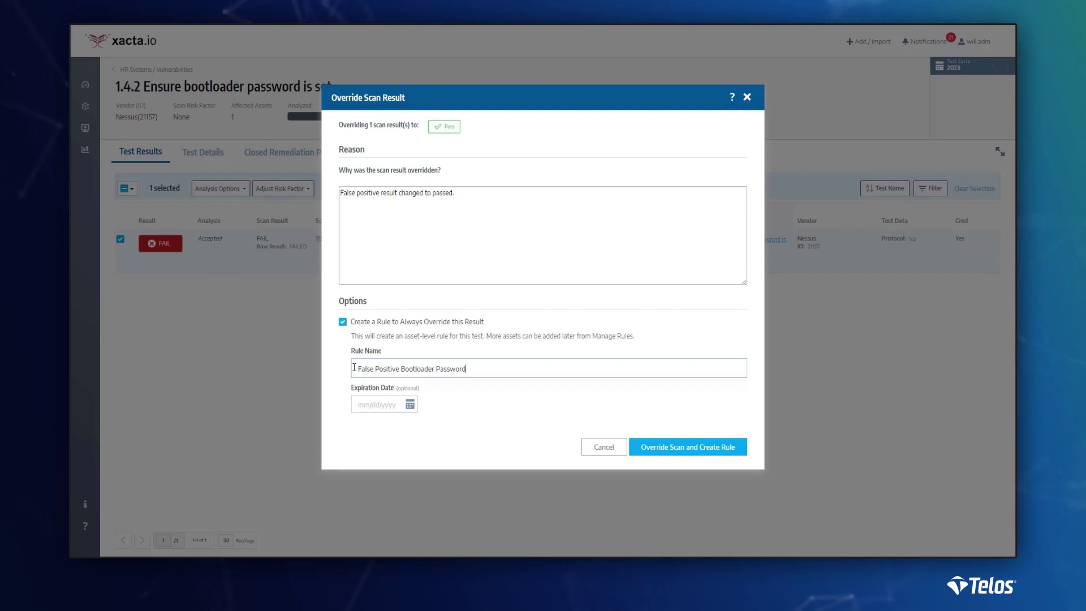
{"action": "left_click", "coordinate": [410, 405]}
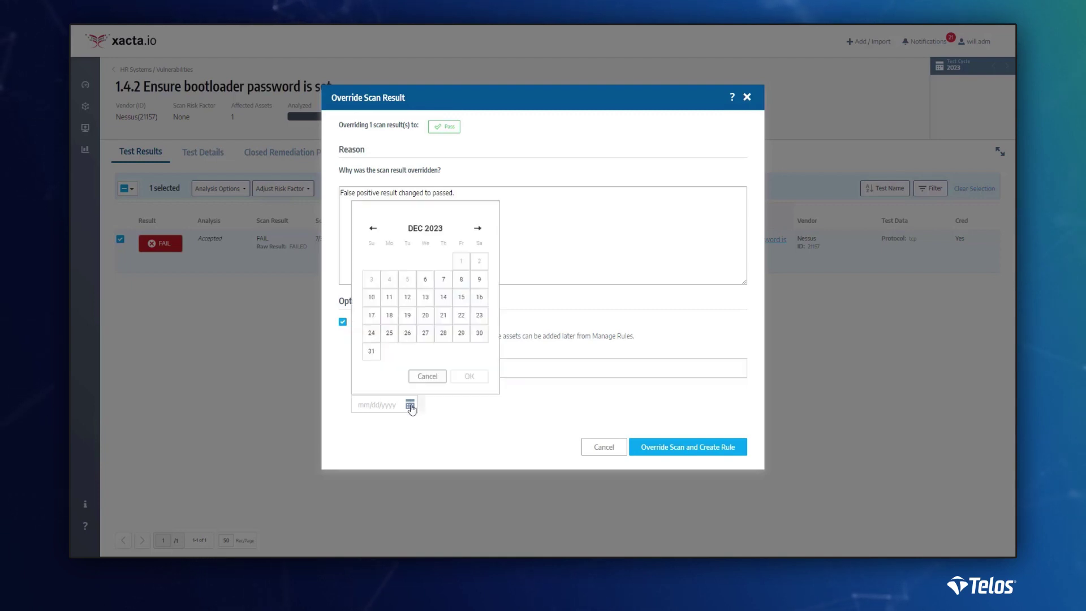
{"action": "left_click", "coordinate": [477, 229]}
{"action": "left_click", "coordinate": [478, 246]}
{"action": "left_click", "coordinate": [478, 247]}
{"action": "left_click", "coordinate": [479, 247]}
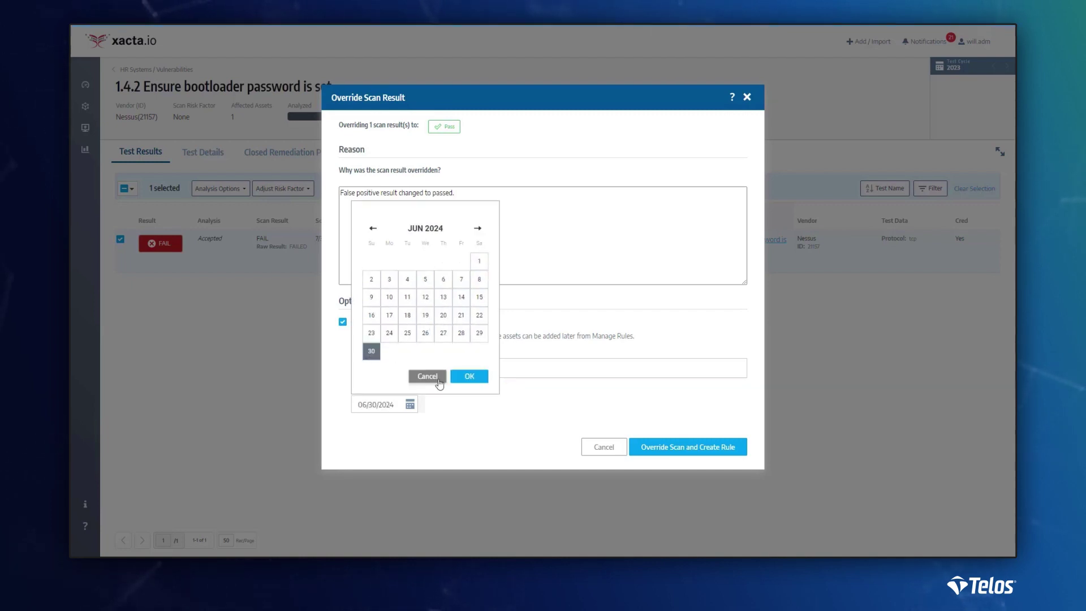
{"action": "left_click", "coordinate": [469, 377]}
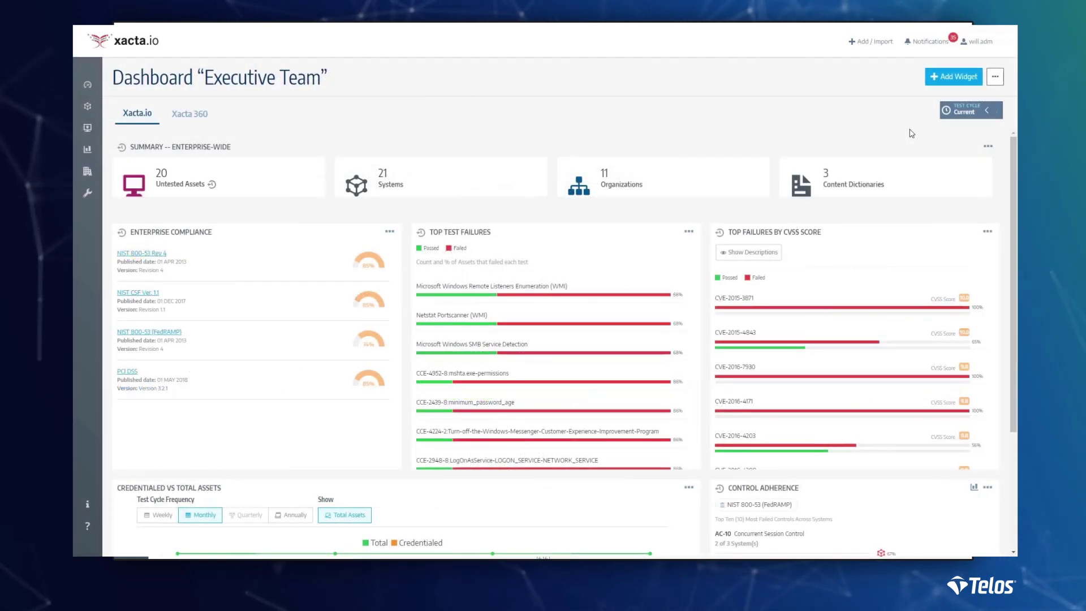
Step: From the AC-10 Concurrent Session Control adherence details, open and scroll the HR Systems overview
{"action": "scroll", "coordinate": [1014, 224], "scroll_direction": "down", "scroll_amount": 2}
{"action": "scroll", "coordinate": [937, 355], "scroll_direction": "down", "scroll_amount": 1}
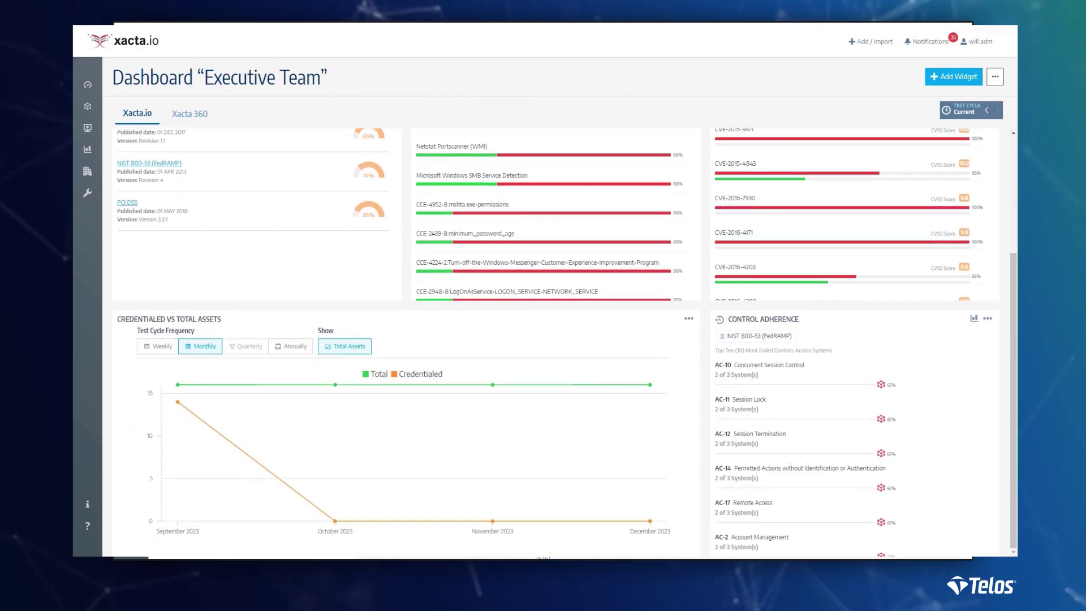
{"action": "left_click", "coordinate": [815, 372]}
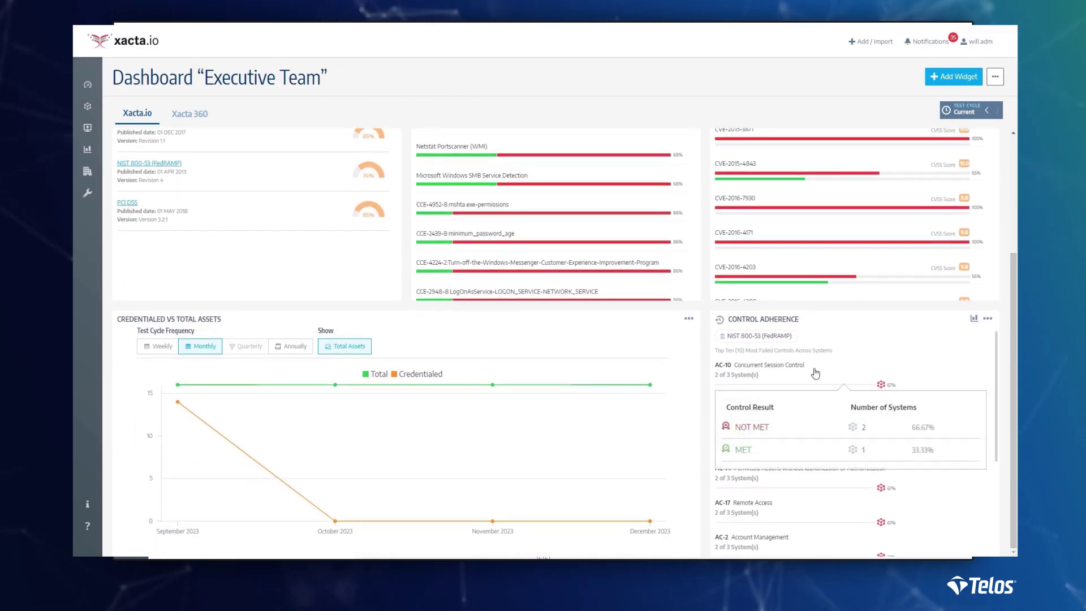
{"action": "left_click", "coordinate": [783, 371]}
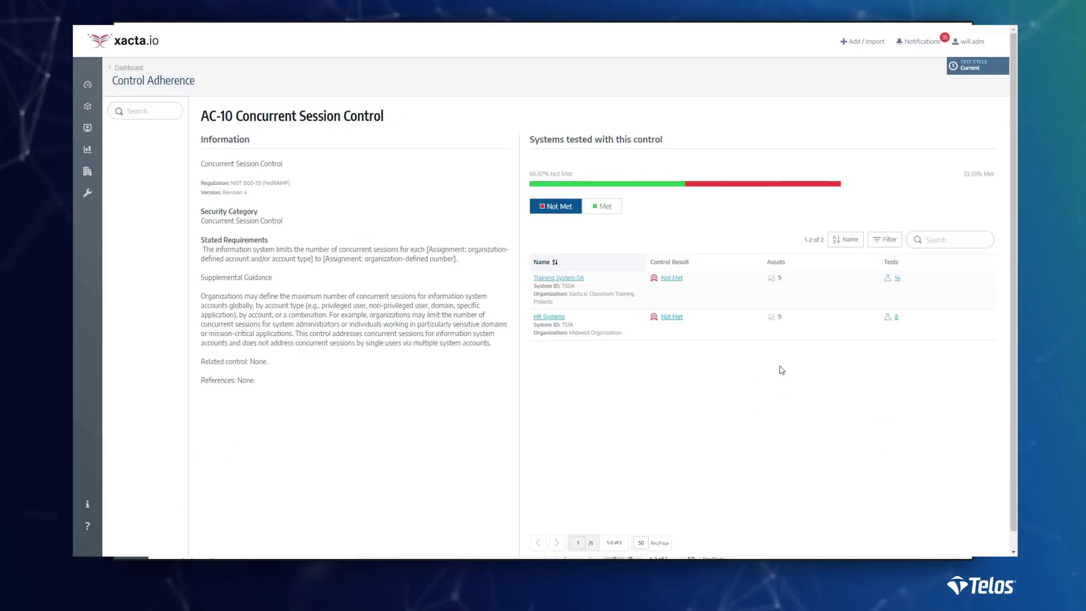
{"action": "left_click", "coordinate": [551, 317]}
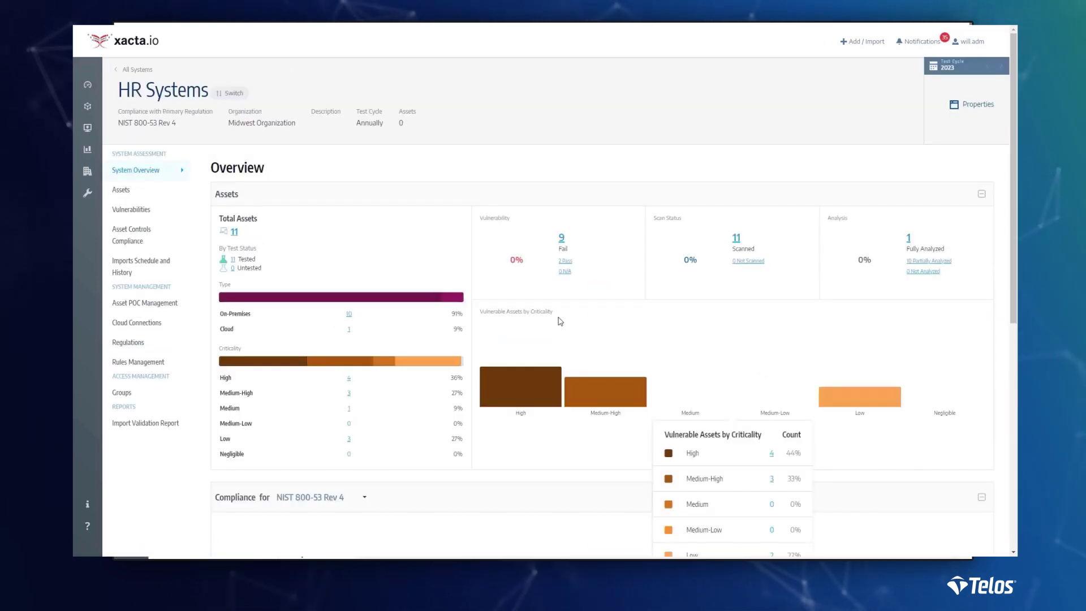
{"action": "scroll", "coordinate": [560, 321], "scroll_direction": "down", "scroll_amount": 1}
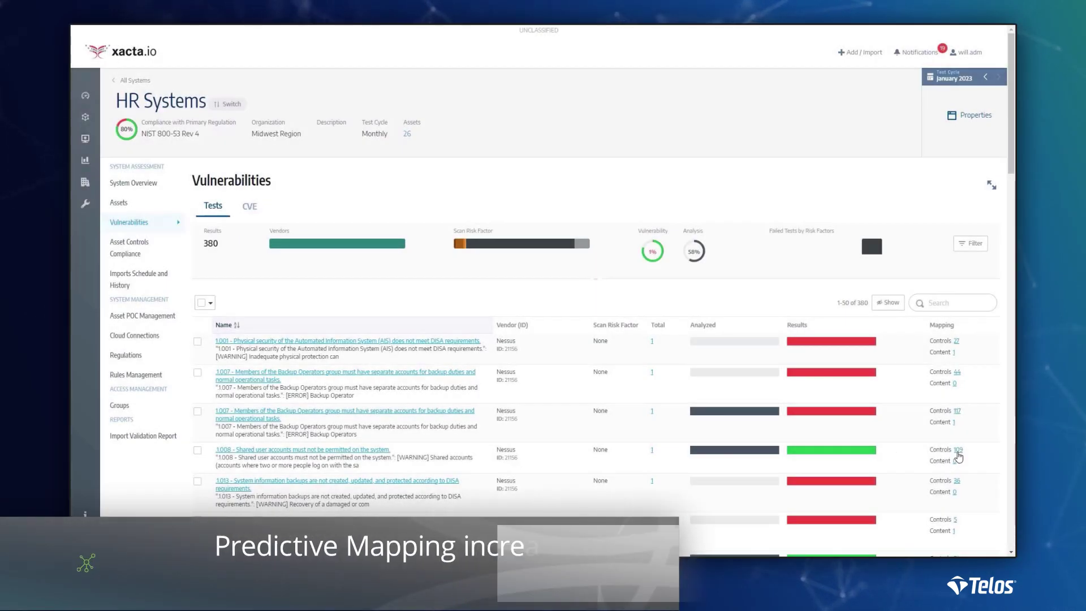
Step: Review test 1.008's mapped controls, then trace test 1.001 through CCI-000366 to control CM-6
{"action": "left_click", "coordinate": [958, 450]}
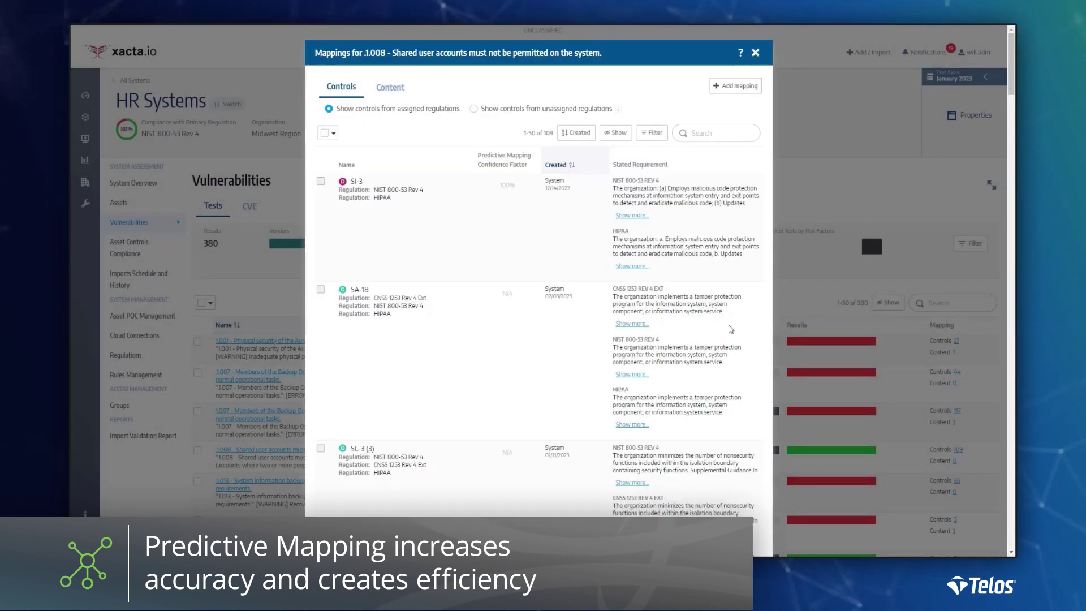
{"action": "scroll", "coordinate": [574, 254], "scroll_direction": "down", "scroll_amount": 6}
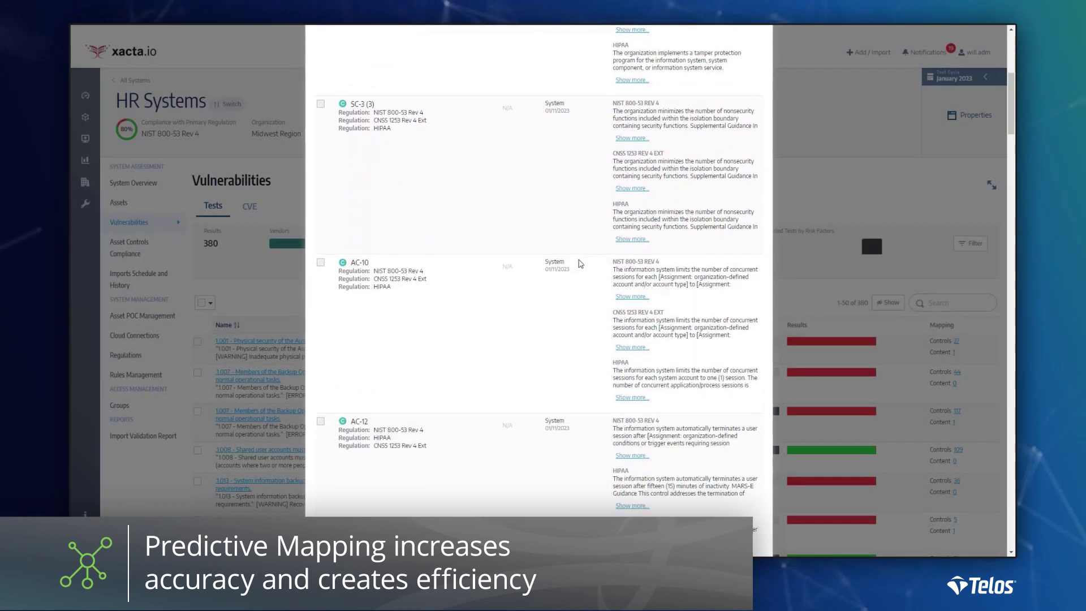
{"action": "scroll", "coordinate": [579, 264], "scroll_direction": "down", "scroll_amount": 4}
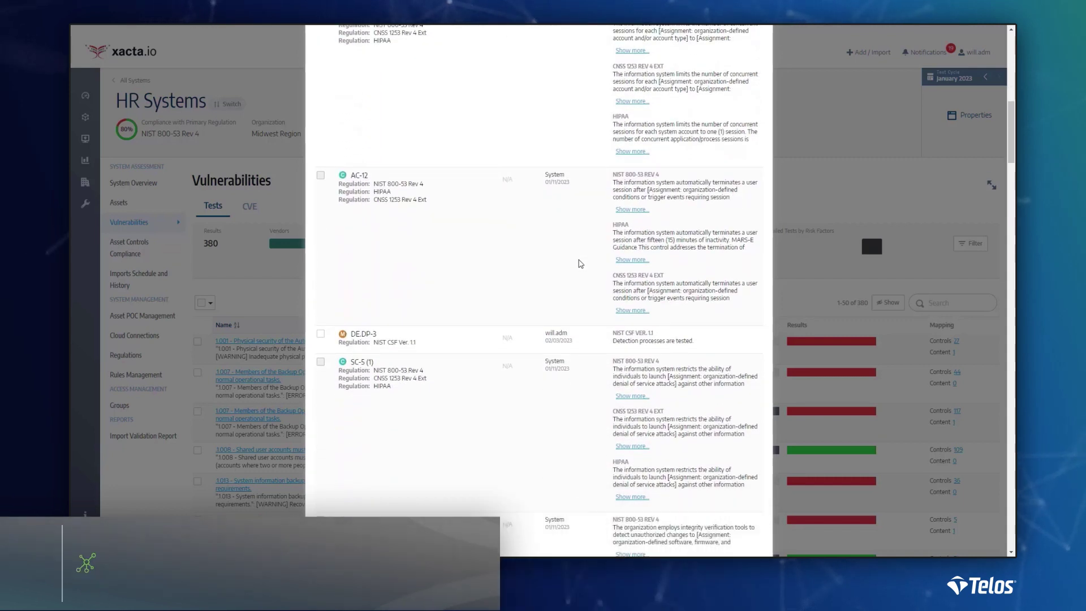
{"action": "scroll", "coordinate": [580, 264], "scroll_direction": "up", "scroll_amount": 15}
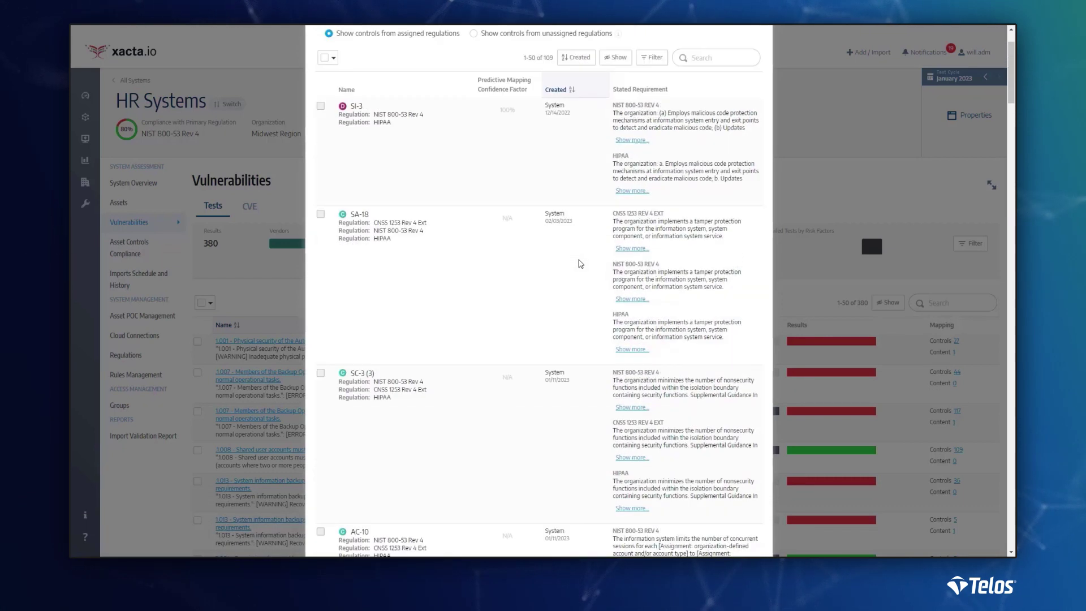
{"action": "scroll", "coordinate": [579, 263], "scroll_direction": "up", "scroll_amount": 1}
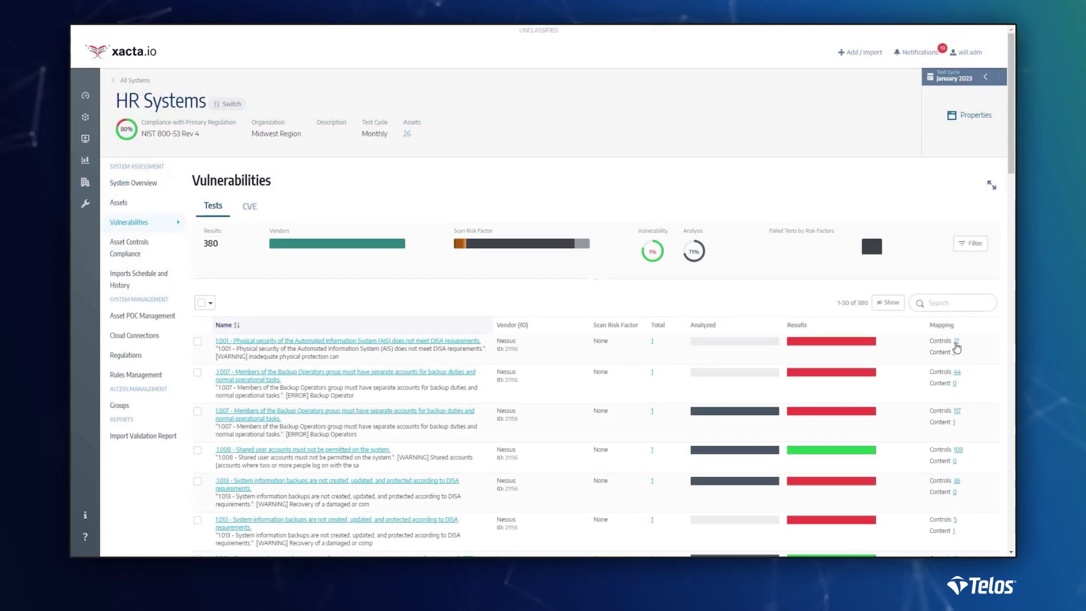
{"action": "left_click", "coordinate": [955, 341]}
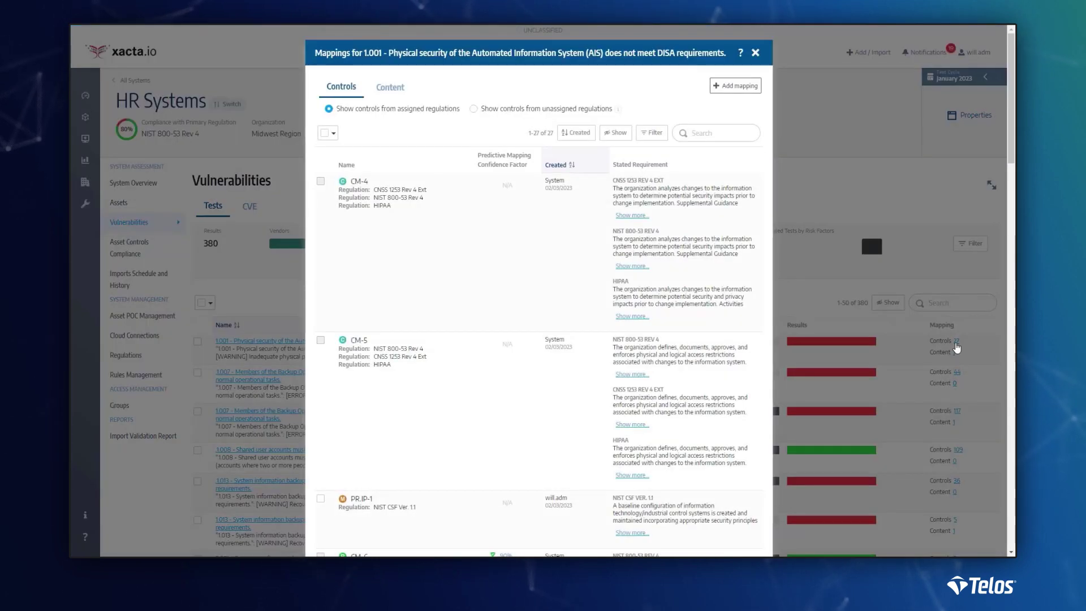
{"action": "scroll", "coordinate": [560, 284], "scroll_direction": "down", "scroll_amount": 4}
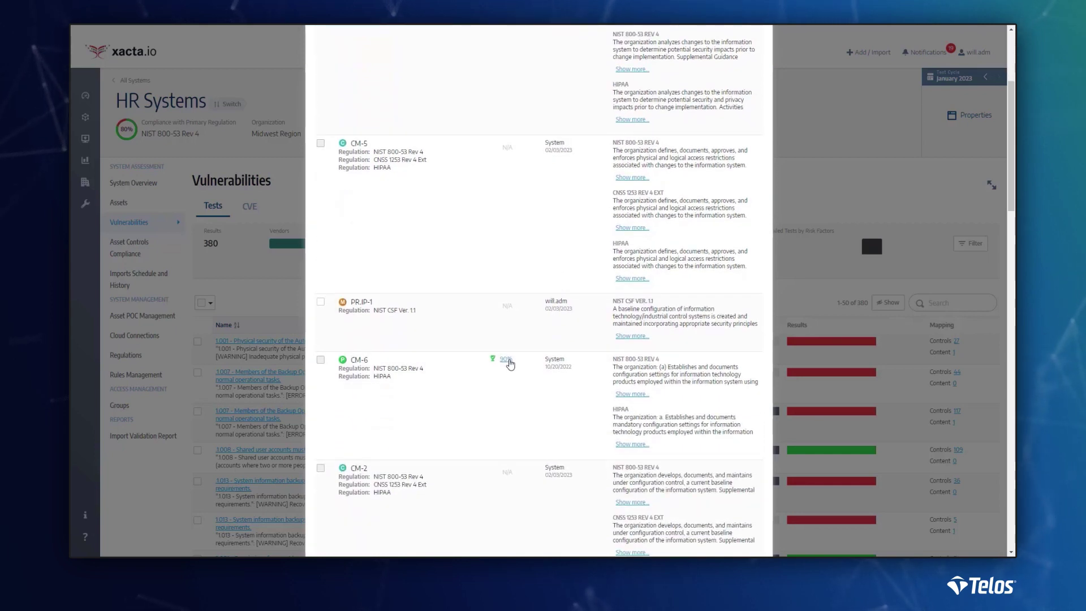
{"action": "left_click", "coordinate": [506, 361]}
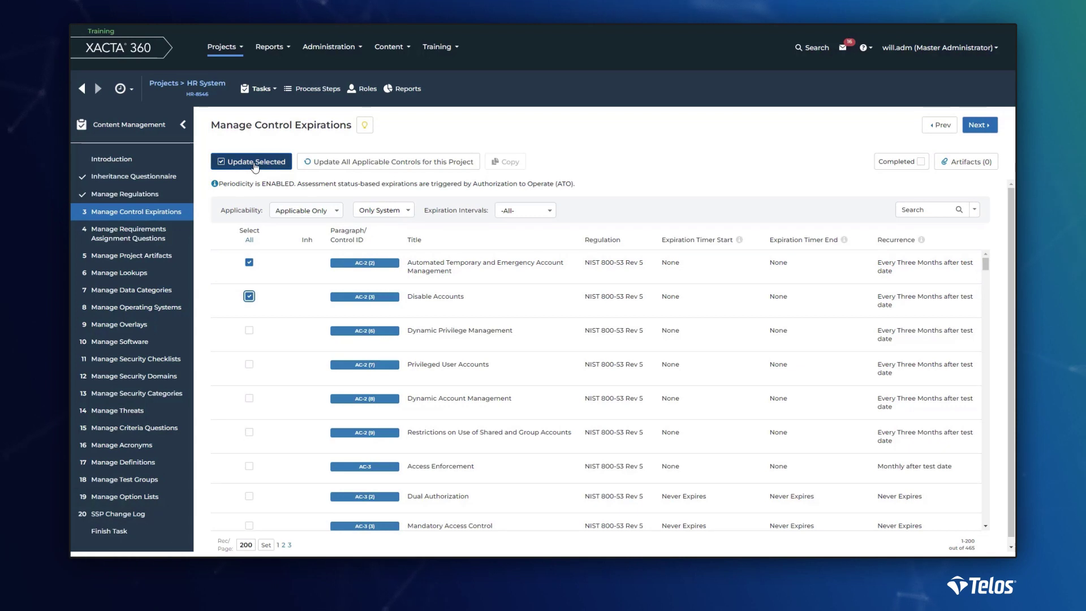
Step: Change AC-2 (2) and AC-2 (3) from indefinite expiration to monthly recurrence and save
{"action": "left_click", "coordinate": [255, 164]}
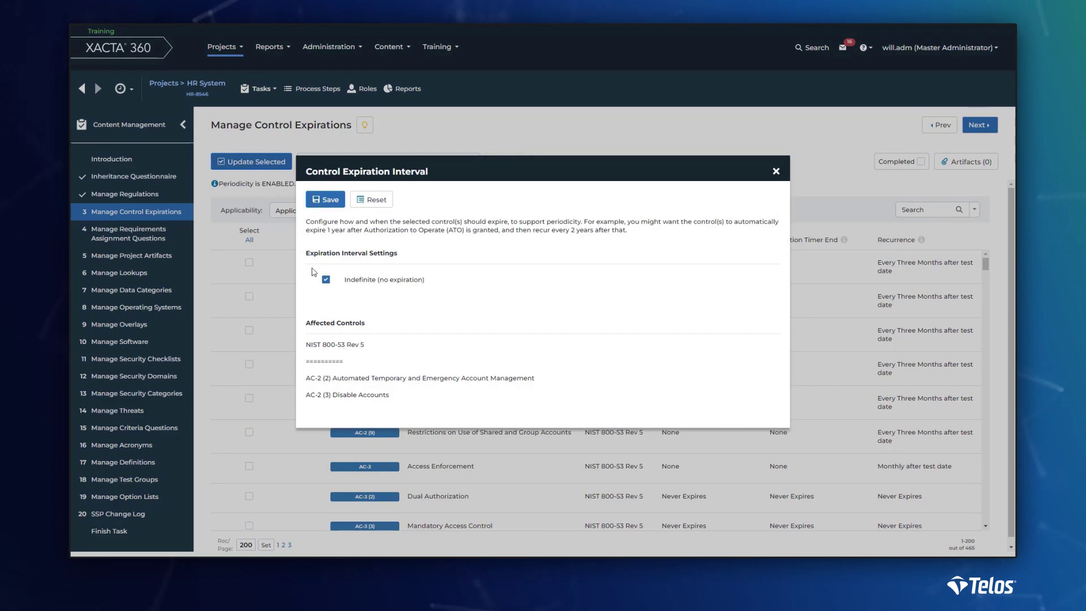
{"action": "left_click", "coordinate": [327, 282]}
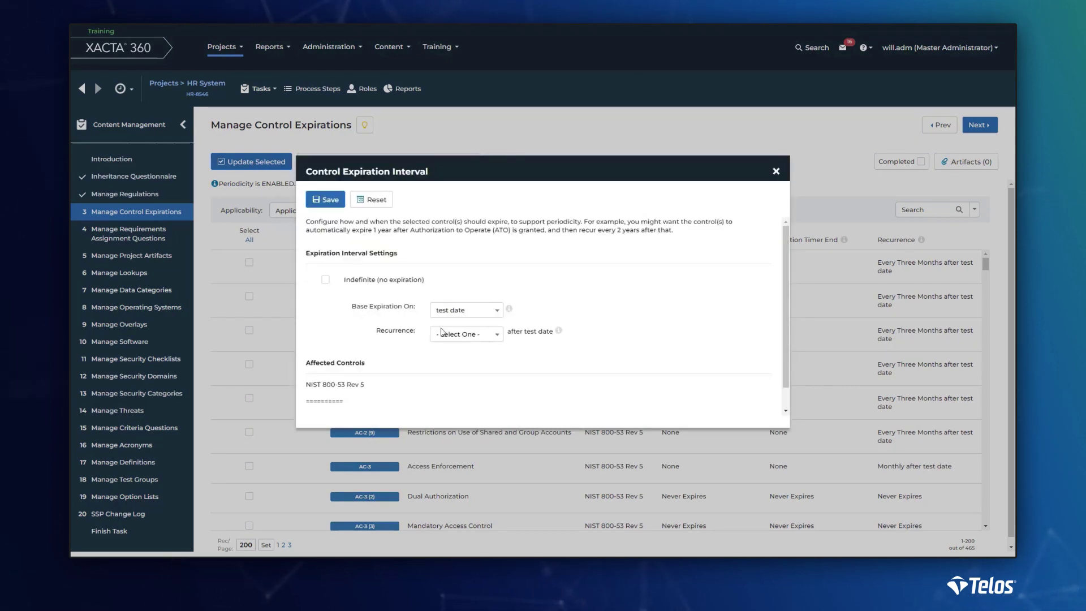
{"action": "left_click", "coordinate": [496, 337]}
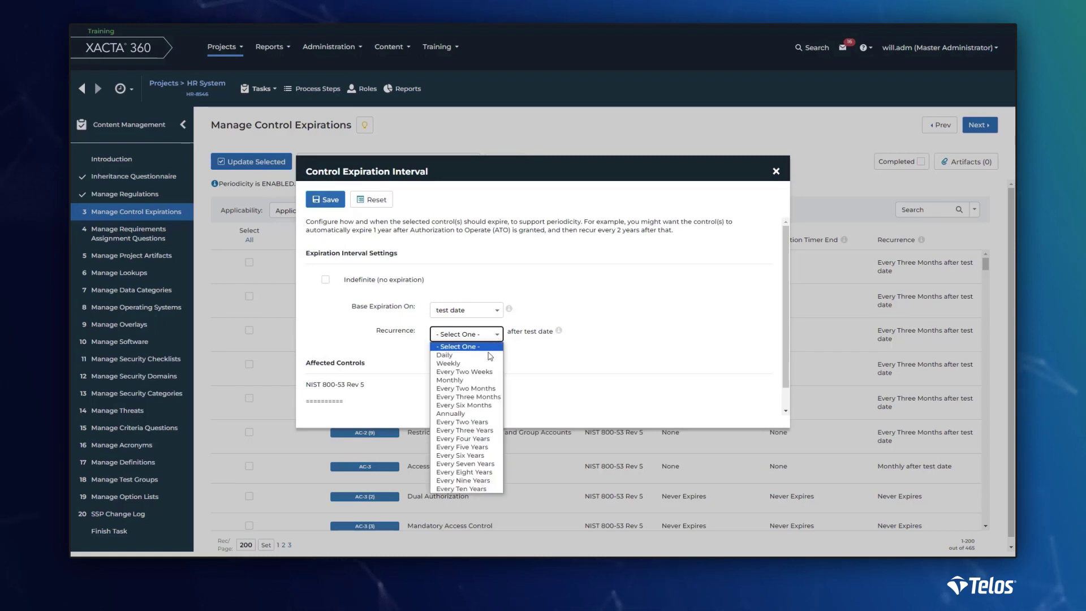
{"action": "left_click", "coordinate": [489, 382]}
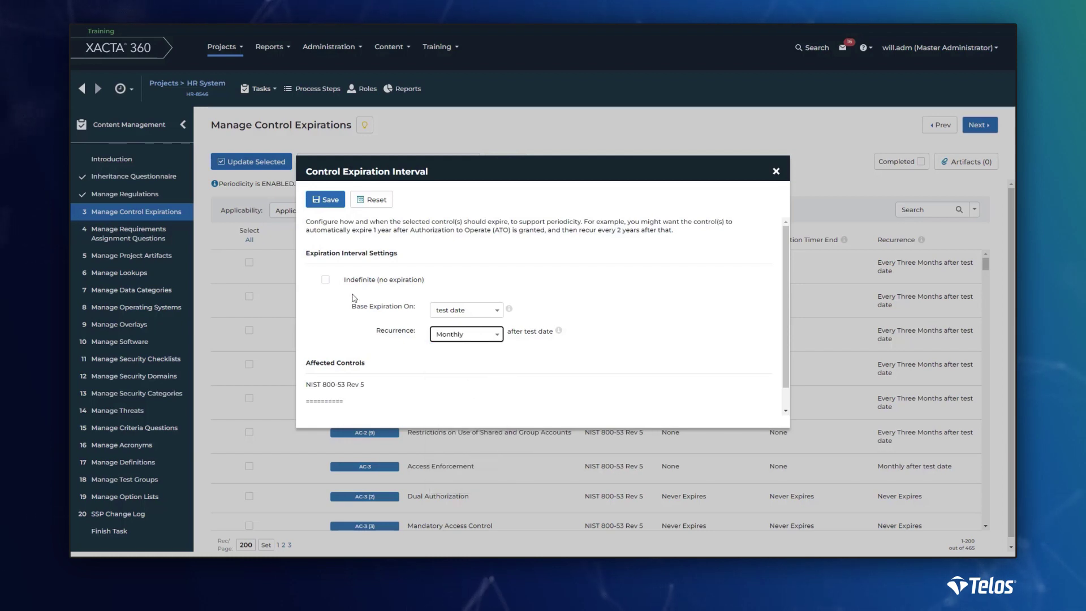
{"action": "left_click", "coordinate": [324, 201]}
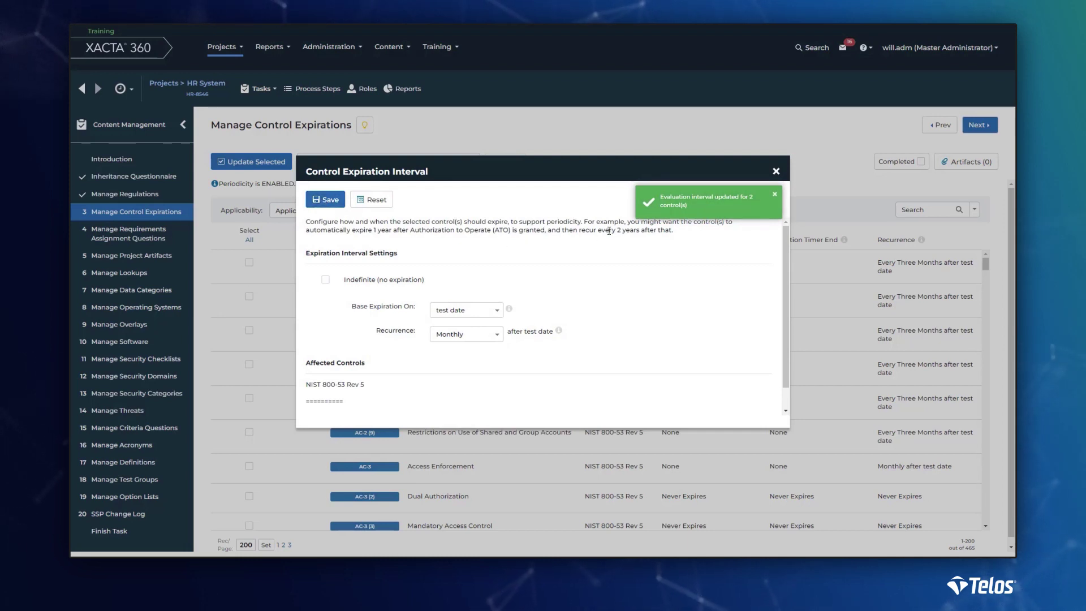
{"action": "left_click", "coordinate": [776, 171]}
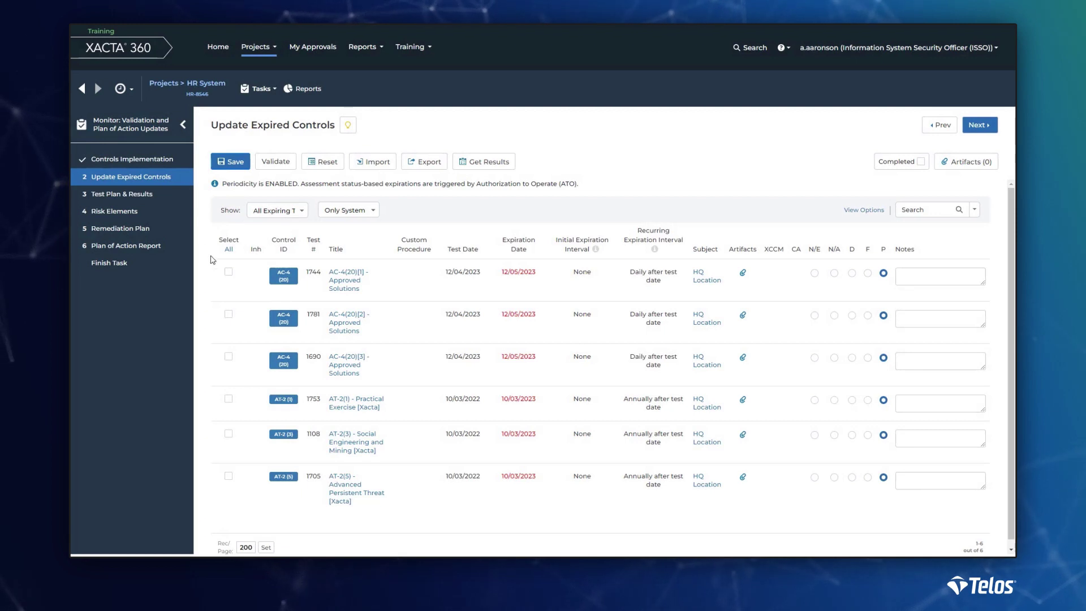
Step: Select the expired control AC-4(20)(1) in the Update Expired Controls list
{"action": "left_click", "coordinate": [229, 272]}
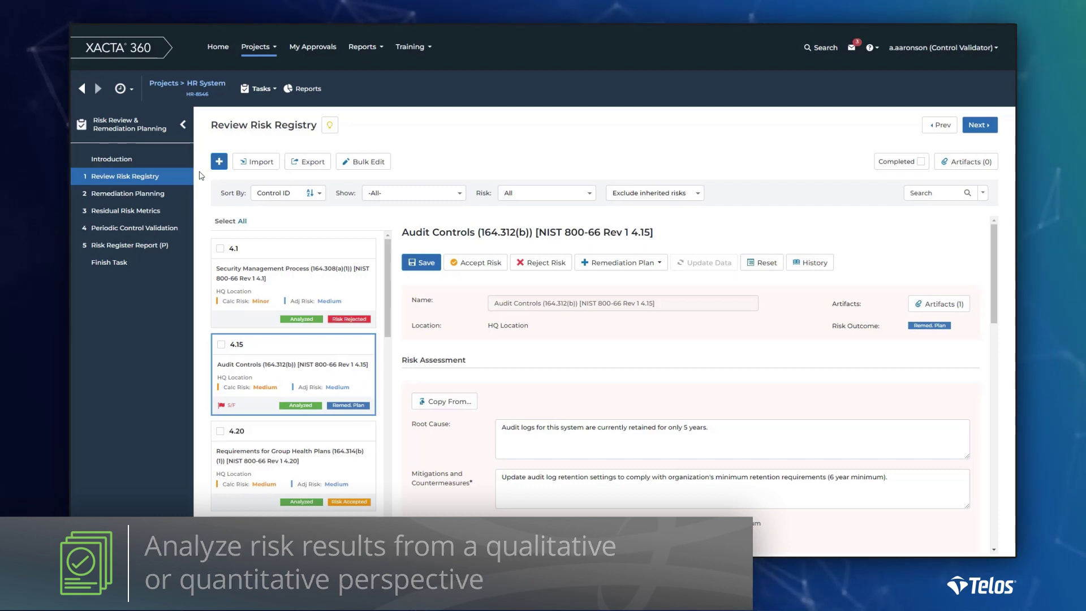
Step: Move through Remediation Planning and Residual Risk Metrics to the HR System's Risk Register Report step
{"action": "left_click", "coordinate": [164, 194]}
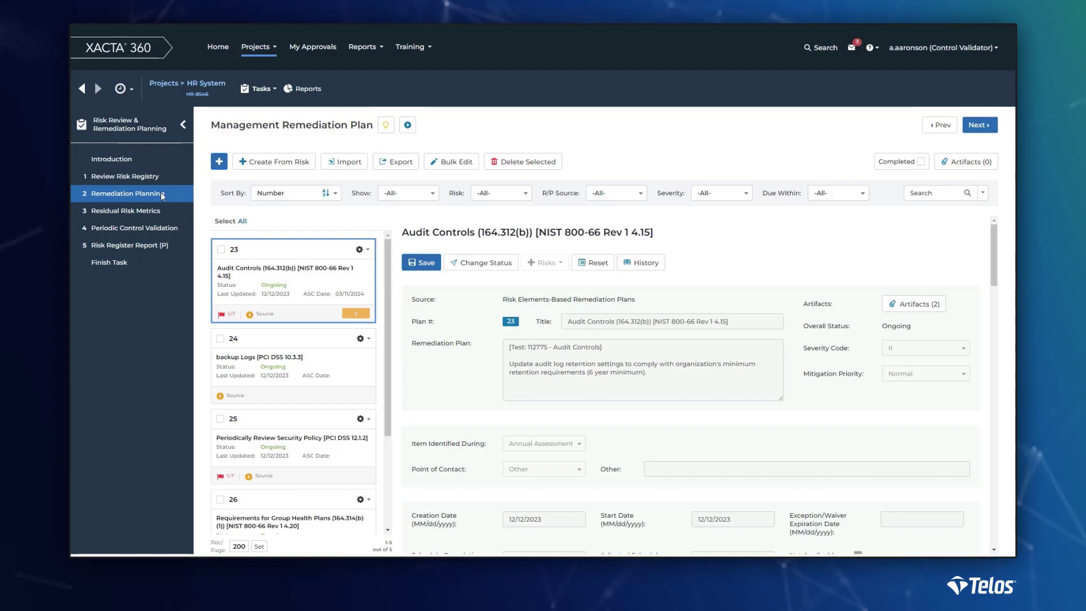
{"action": "left_click", "coordinate": [164, 211]}
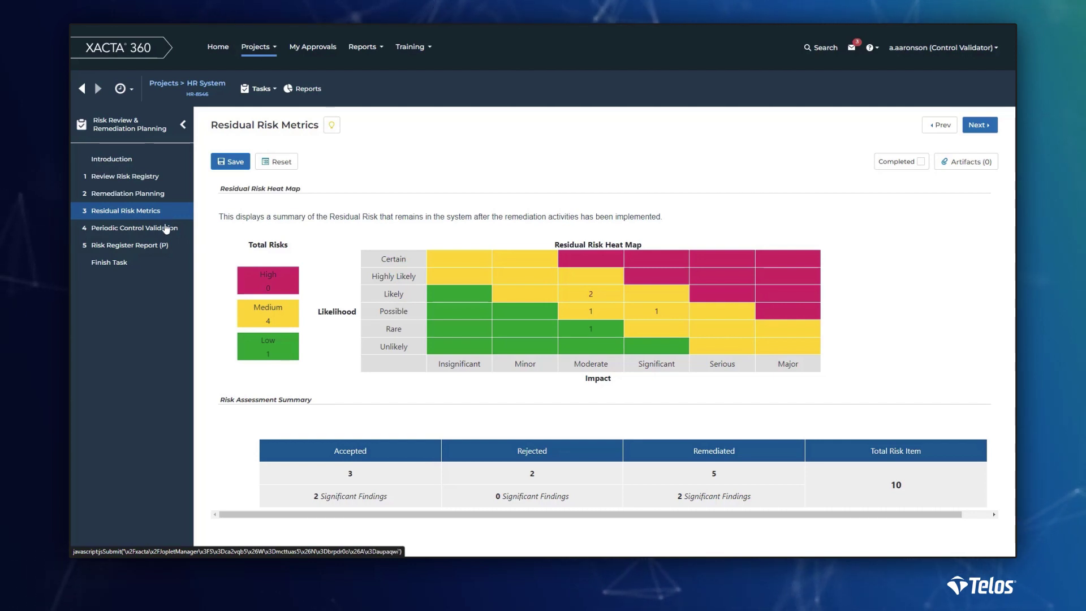
{"action": "left_click", "coordinate": [177, 249]}
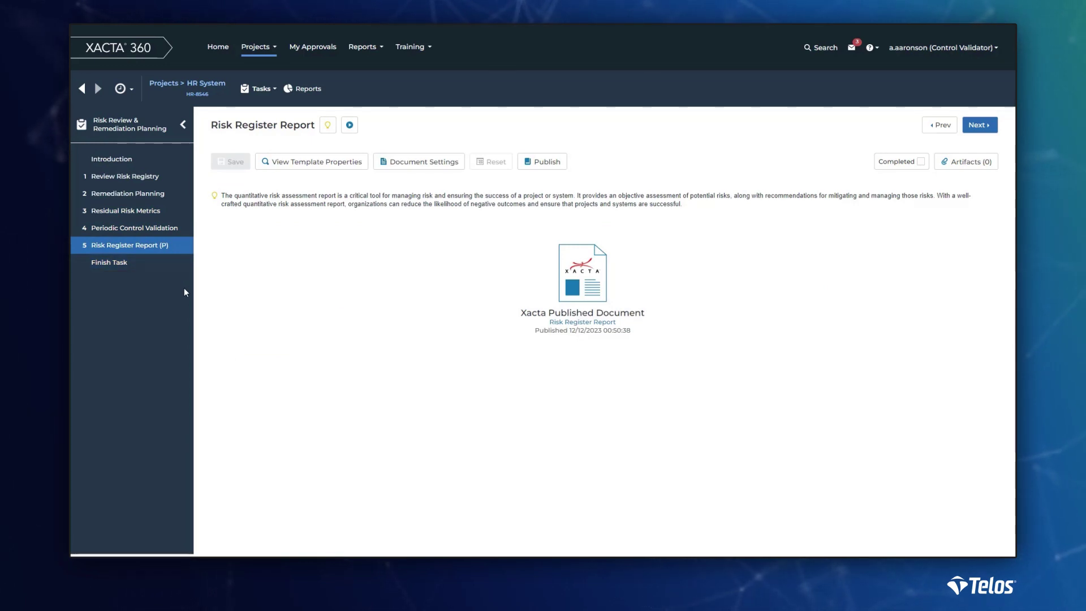
Step: Open the published Risk Register Report PDF and scroll to its heat map and risk scenario table
{"action": "left_click", "coordinate": [562, 324]}
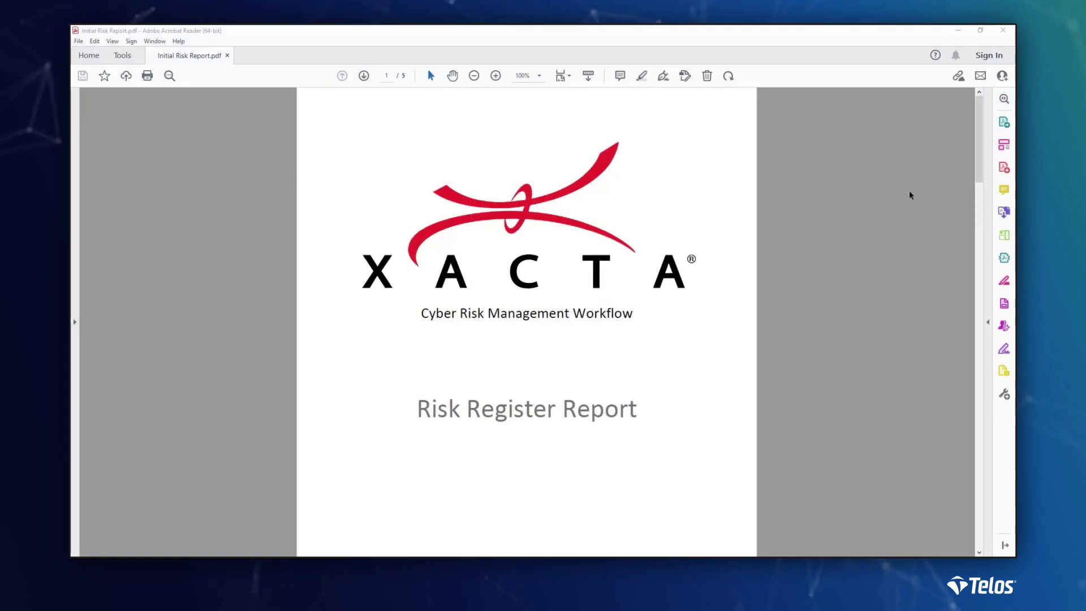
{"action": "scroll", "coordinate": [909, 194], "scroll_direction": "down", "scroll_amount": 3}
{"action": "scroll", "coordinate": [908, 190], "scroll_direction": "down", "scroll_amount": 6}
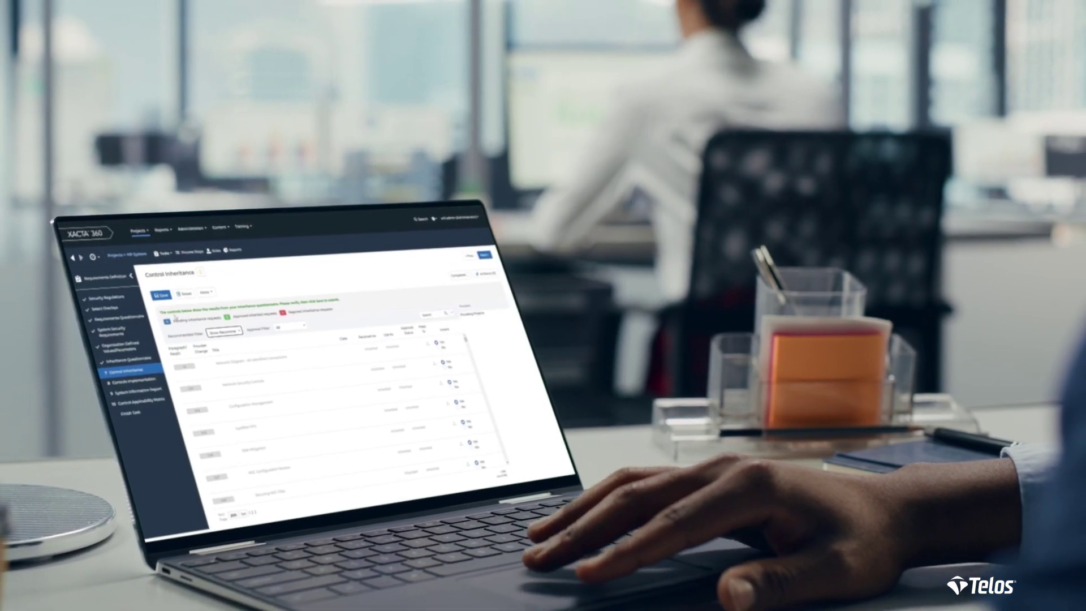
Step: Save the HR System's control inheritance decisions
{"action": "left_click", "coordinate": [168, 296]}
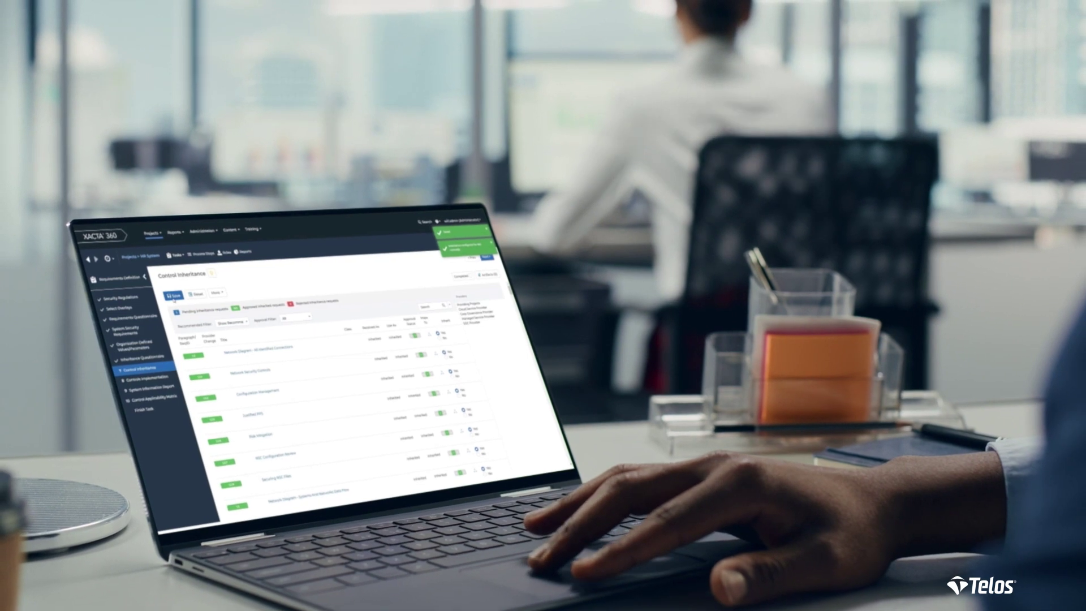